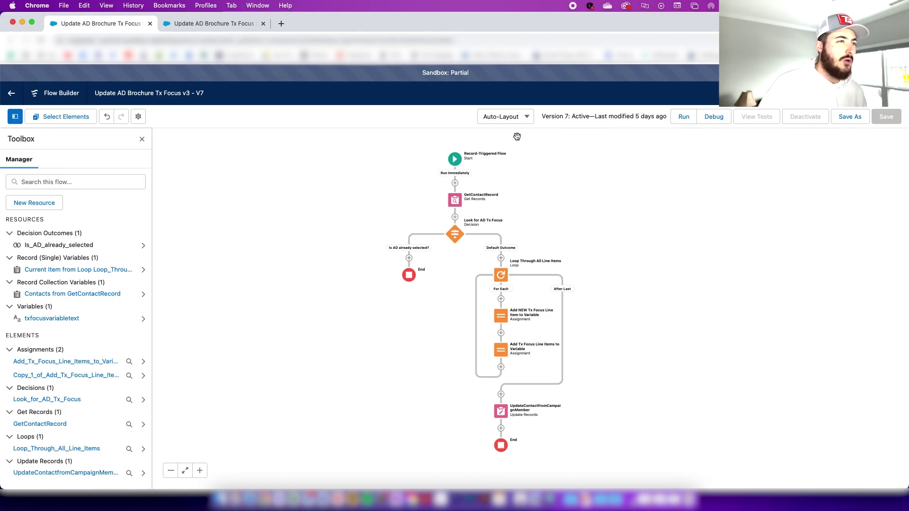
# Review the flow's Start configuration, including its triggering object, trigger type, entry conditions and run setting for updated records.
pyautogui.scroll(5, 458, 164)
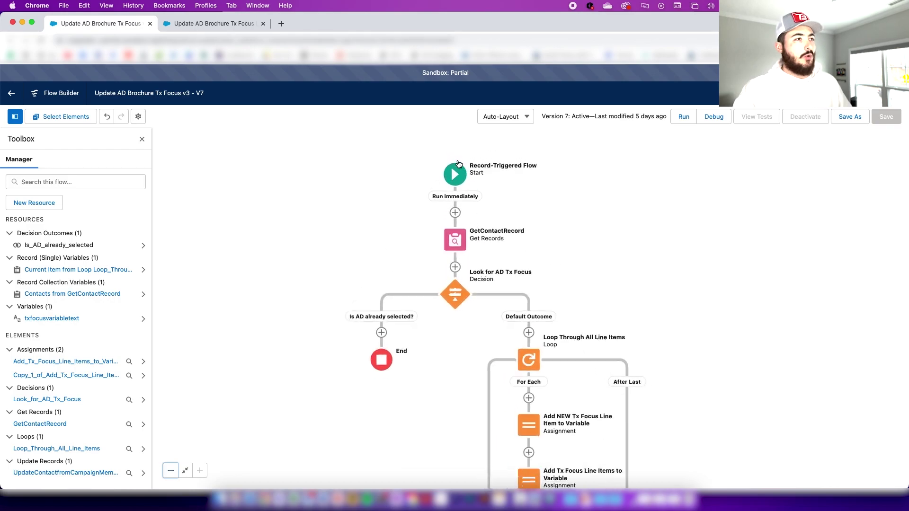
pyautogui.click(450, 166)
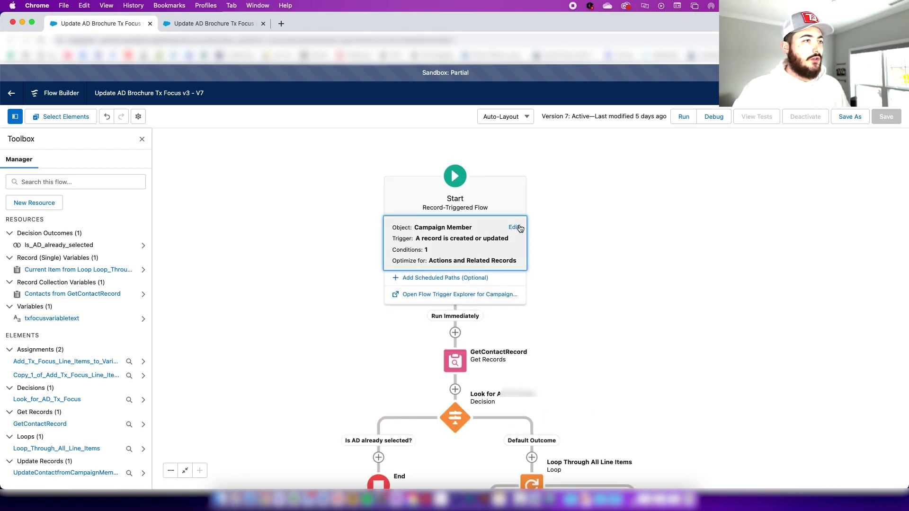
pyautogui.click(518, 228)
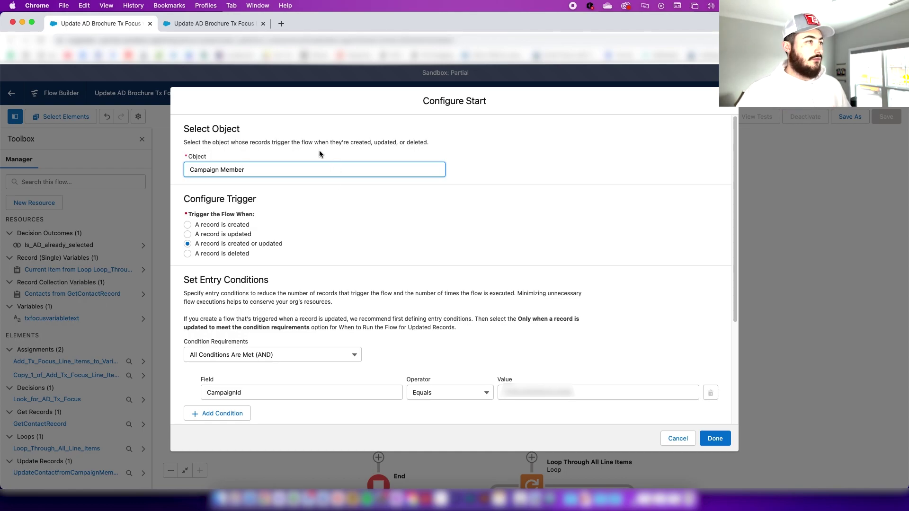
pyautogui.scroll(-2, 331, 227)
pyautogui.scroll(-1, 332, 230)
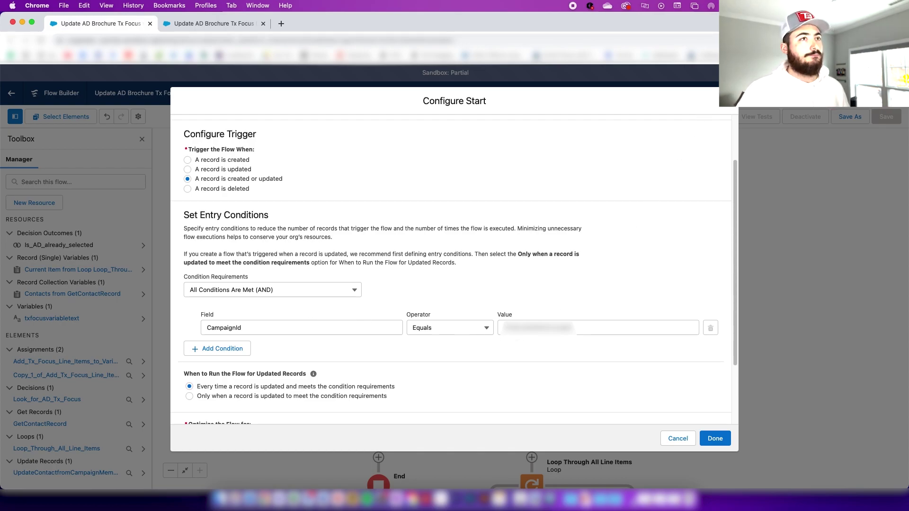
pyautogui.click(714, 438)
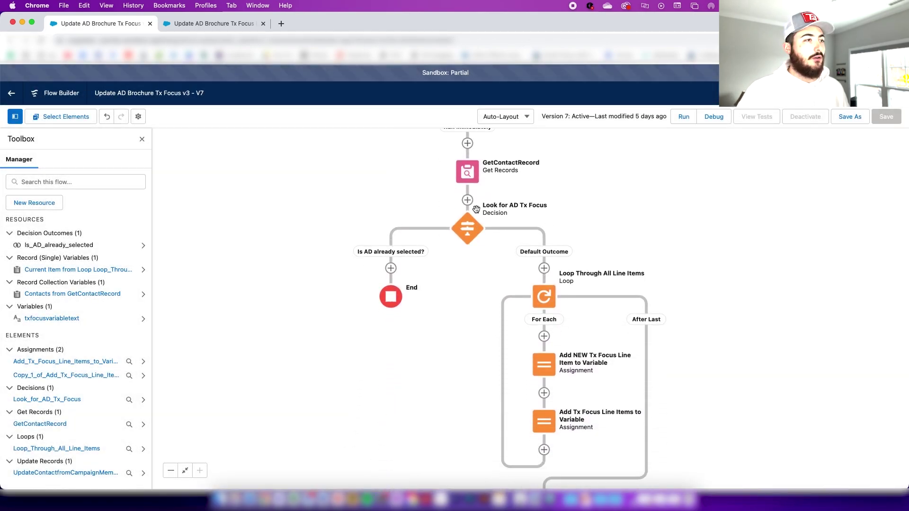
# Review the GetContactRecord element's object, filter condition on the contact Id, and record storage options.
pyautogui.click(470, 221)
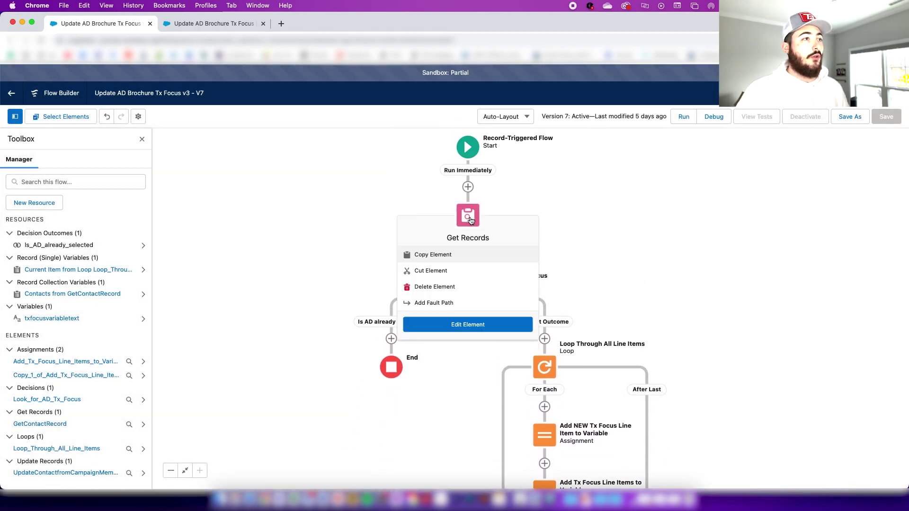
pyautogui.click(471, 325)
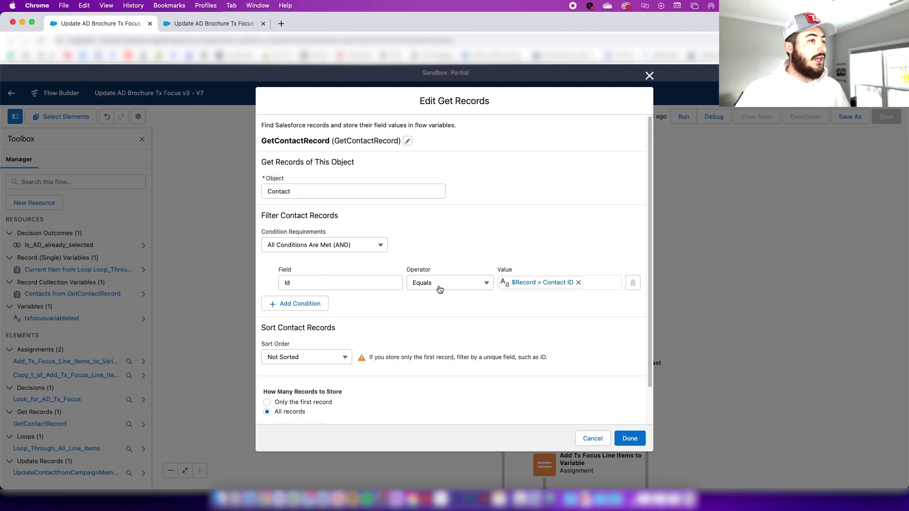
pyautogui.click(525, 283)
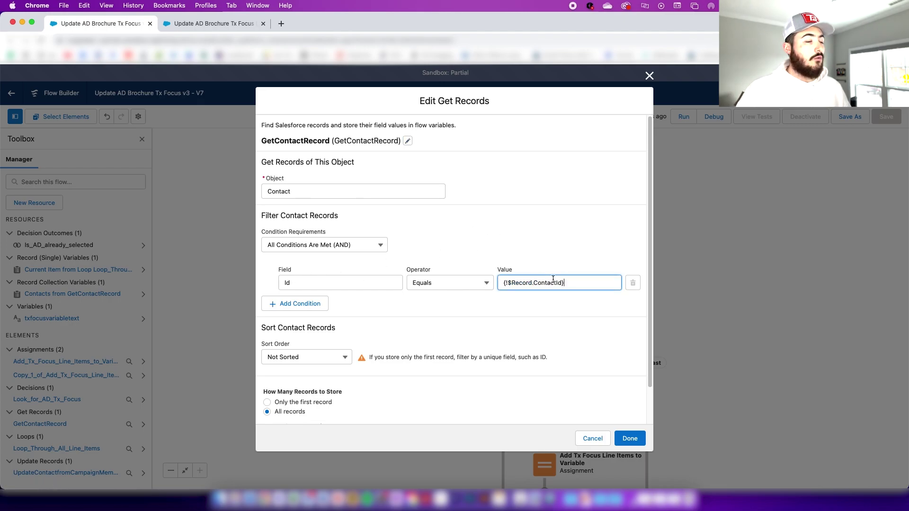
pyautogui.scroll(-1, 298, 397)
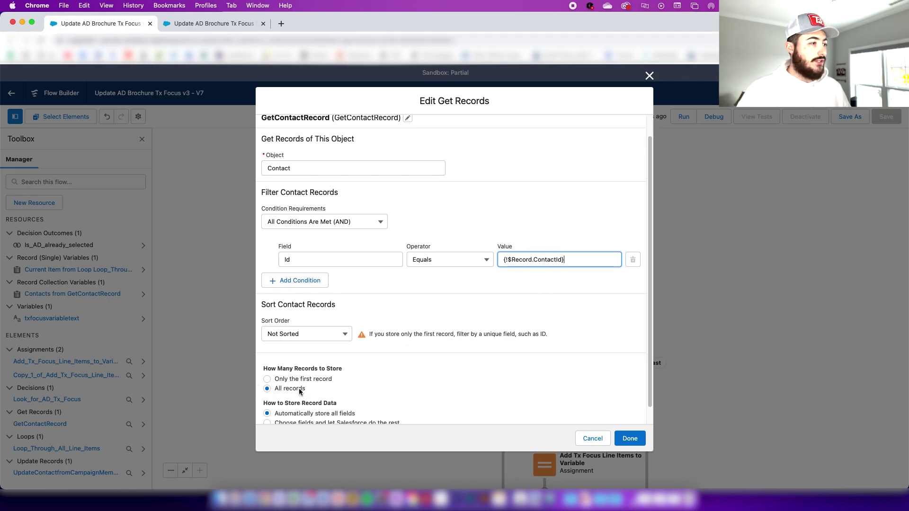
pyautogui.scroll(1, 528, 376)
pyautogui.click(629, 438)
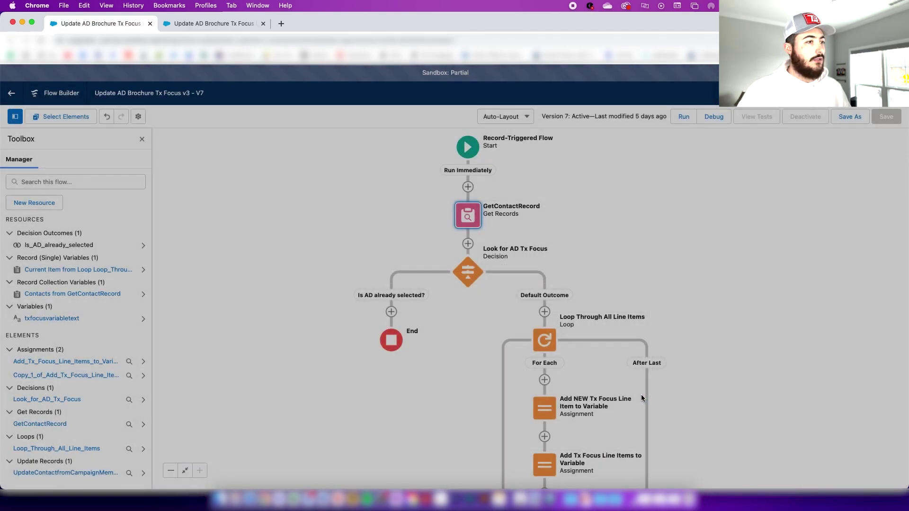
# Inspect the Look for AD Tx Focus decision's outcome condition and its Therapeutic Focus resource, and close it without changes.
pyautogui.scroll(1, 663, 262)
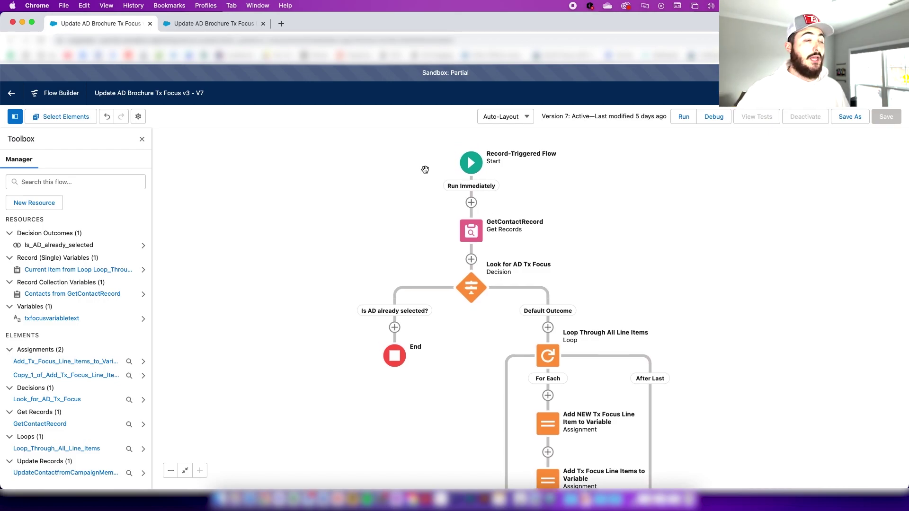
pyautogui.click(469, 296)
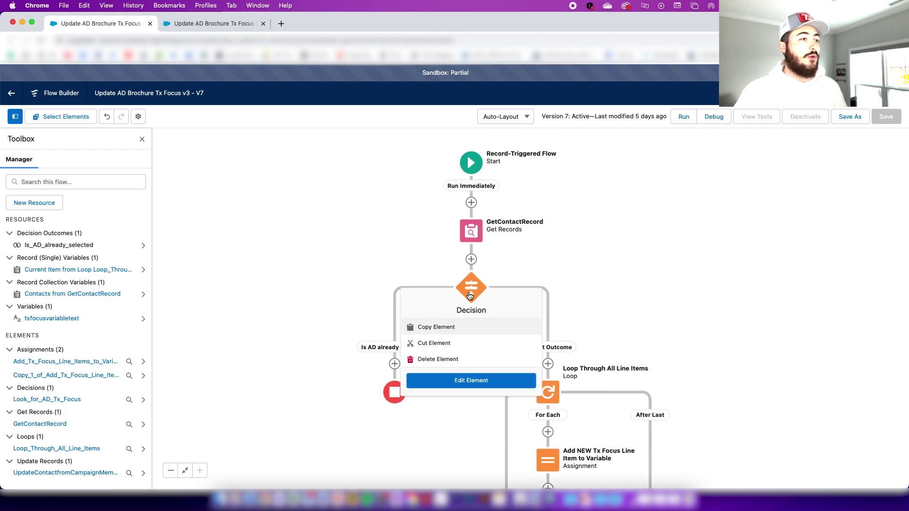
pyautogui.moveTo(663, 318); pyautogui.dragTo(672, 284)
pyautogui.click(671, 284)
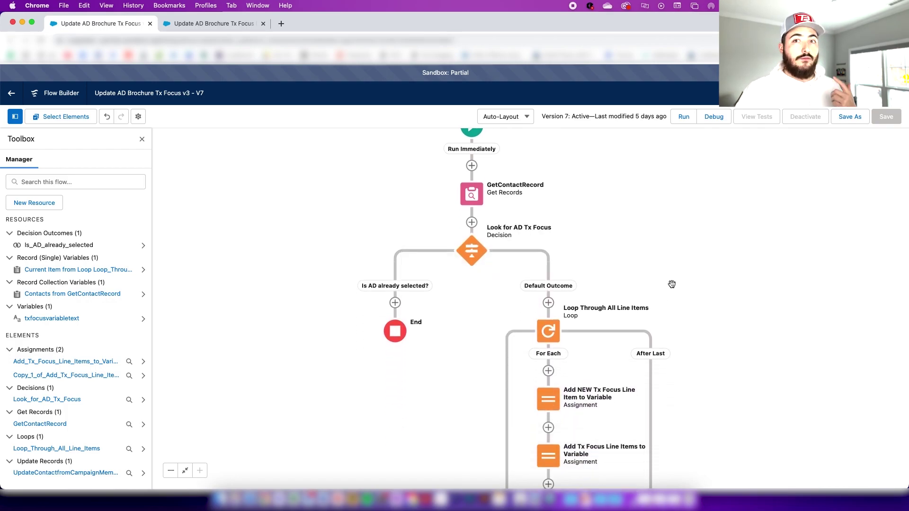
pyautogui.click(472, 249)
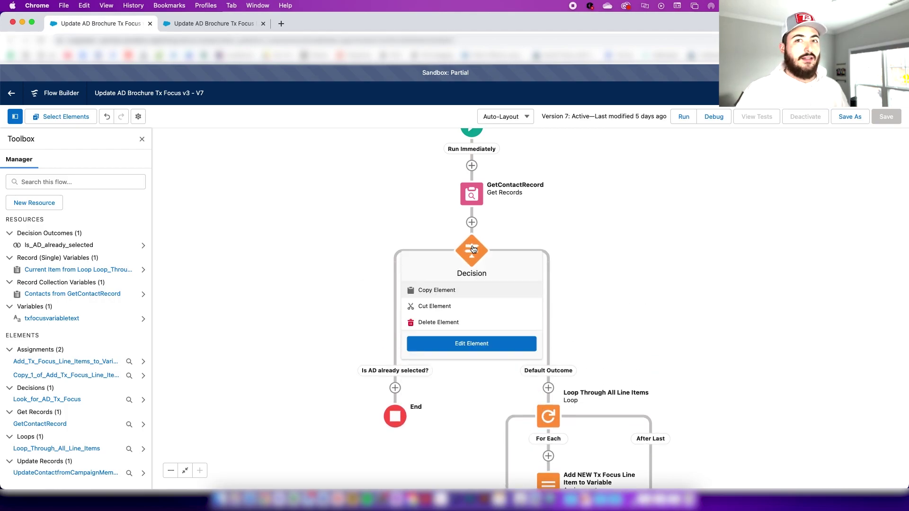
pyautogui.click(485, 344)
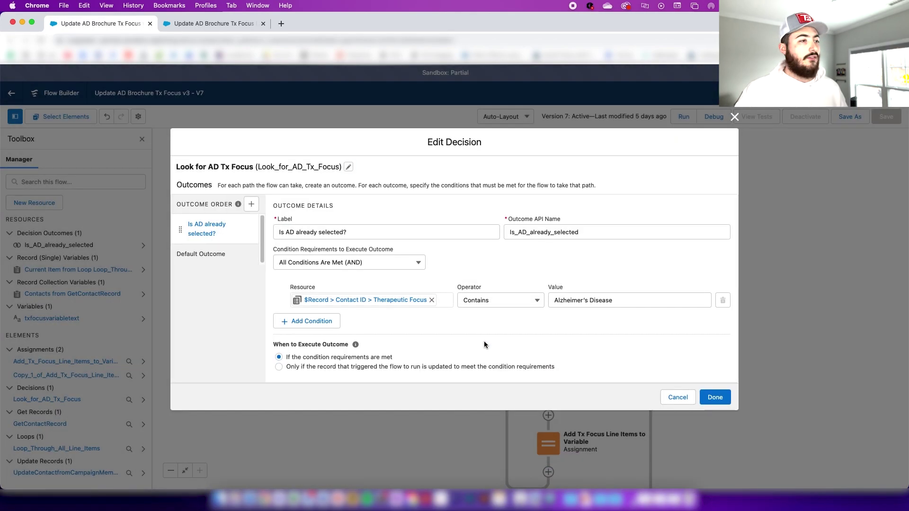
pyautogui.click(376, 300)
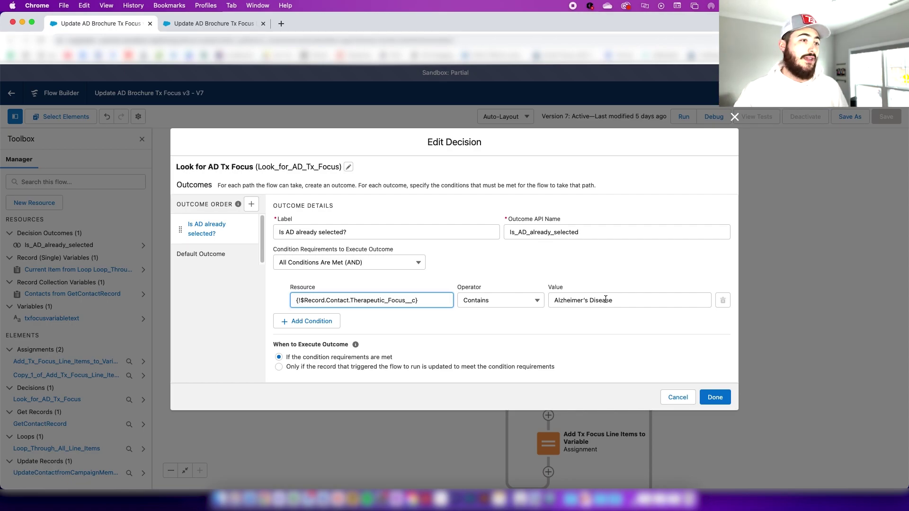
pyautogui.click(733, 118)
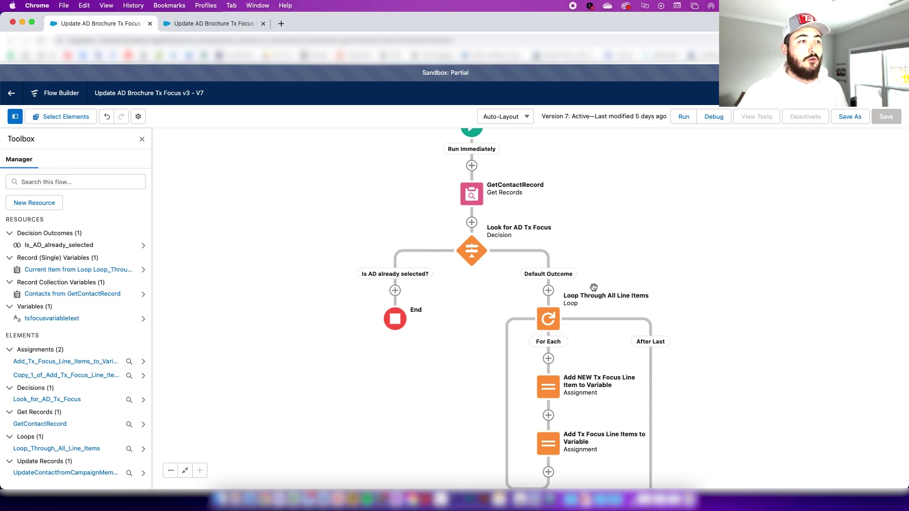
# Check the collection variable and iteration direction of the Loop Through All Line Items element, leaving them as they are.
pyautogui.scroll(-2, 565, 282)
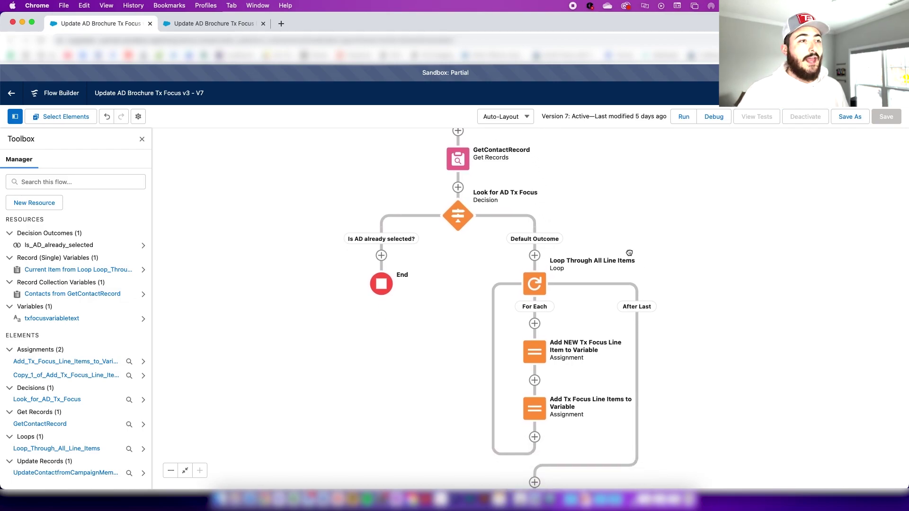
pyautogui.click(532, 289)
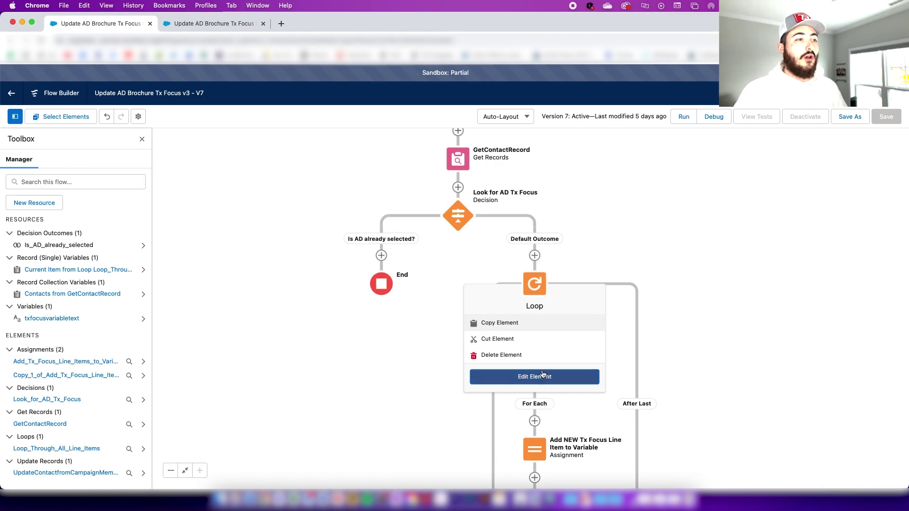
pyautogui.click(543, 374)
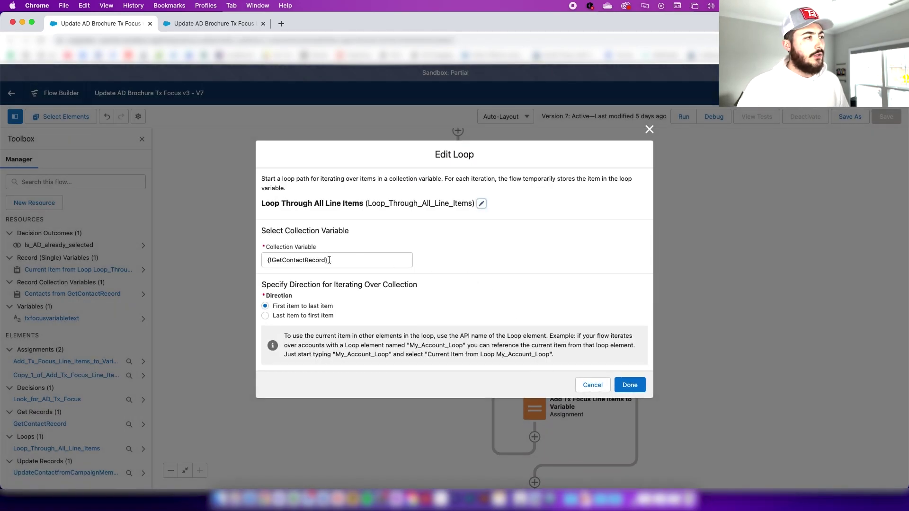
pyautogui.click(284, 260)
pyautogui.click(573, 183)
pyautogui.click(649, 128)
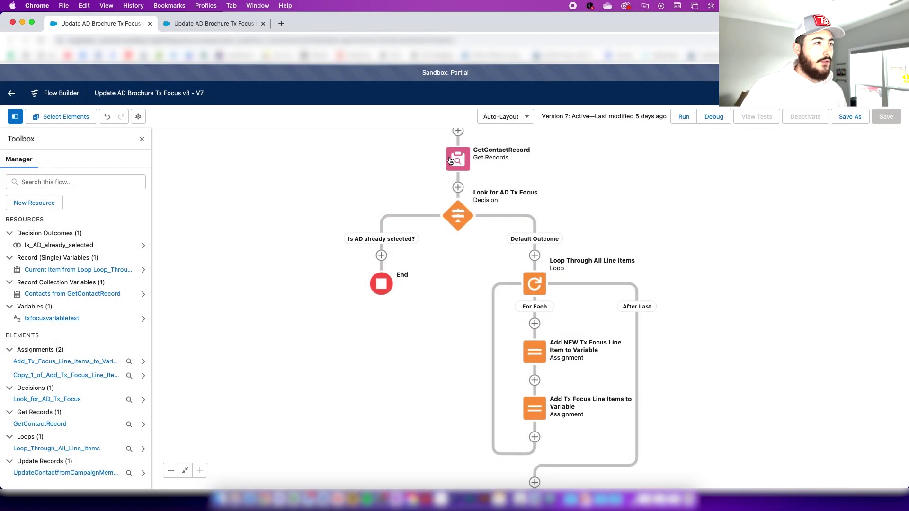
# Review the txfocusvariabletext variable's data type and its availability for input and output.
pyautogui.scroll(-2, 565, 430)
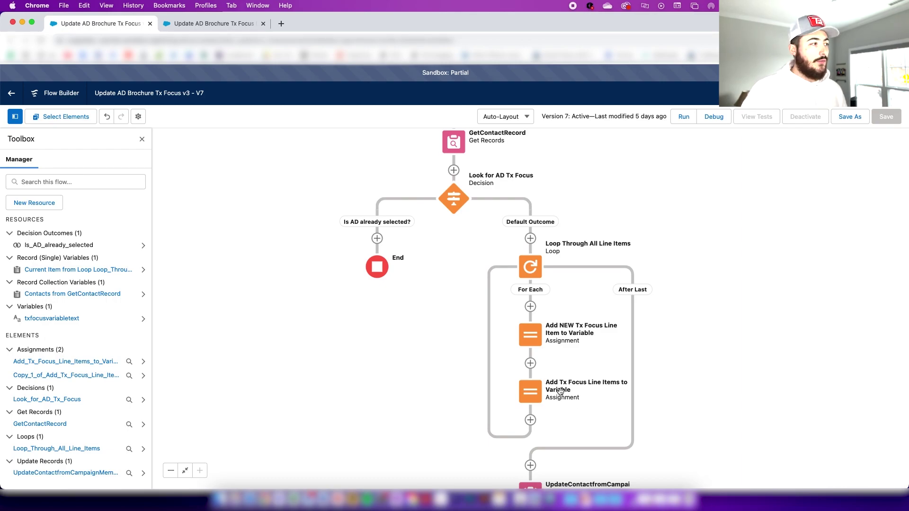
pyautogui.click(75, 323)
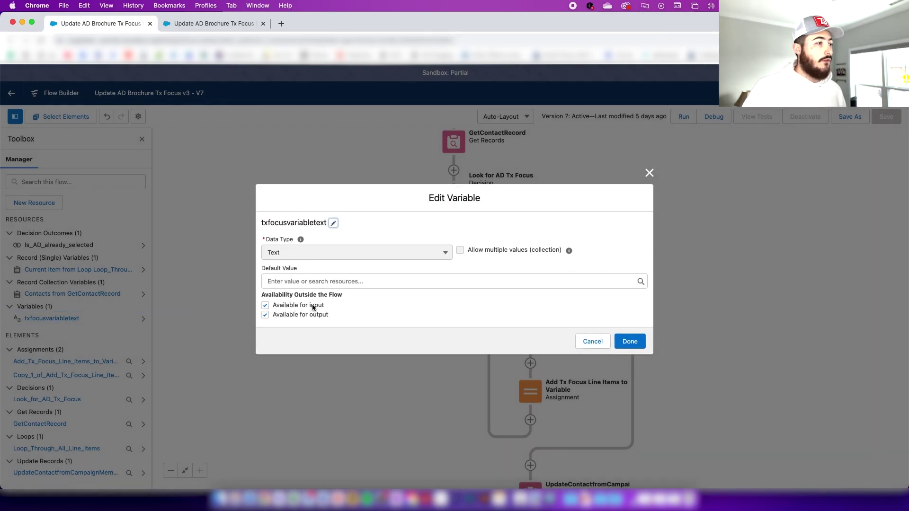
pyautogui.click(637, 341)
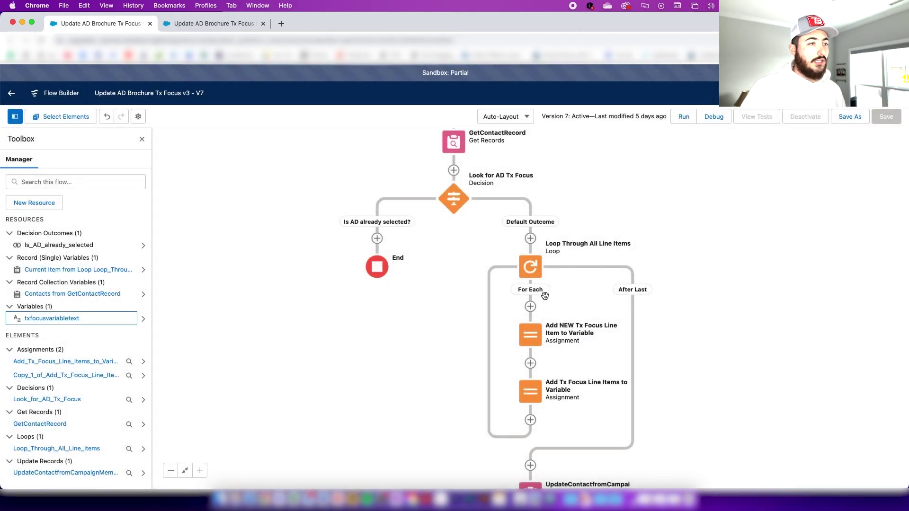
# Inspect the variable, operator and value rows of the Add Tx Focus Line Items to Variable assignment, and close it without changes.
pyautogui.click(538, 383)
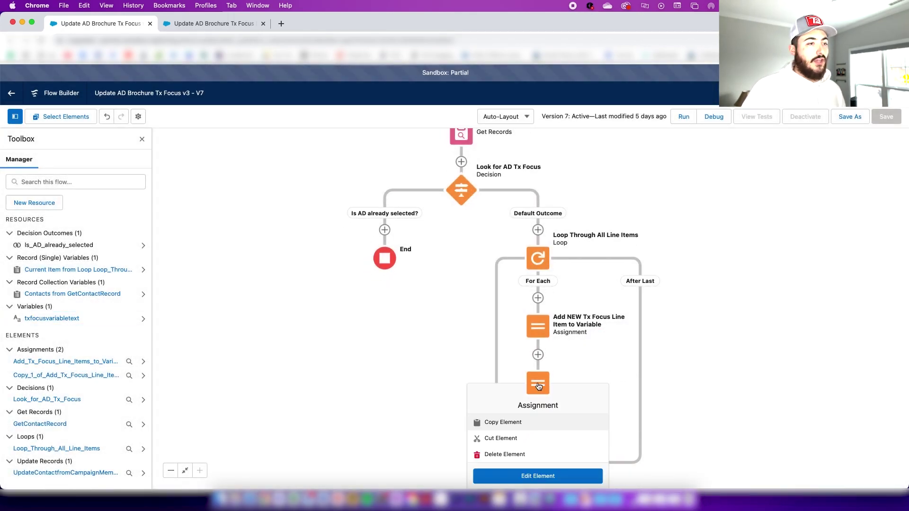
pyautogui.click(545, 477)
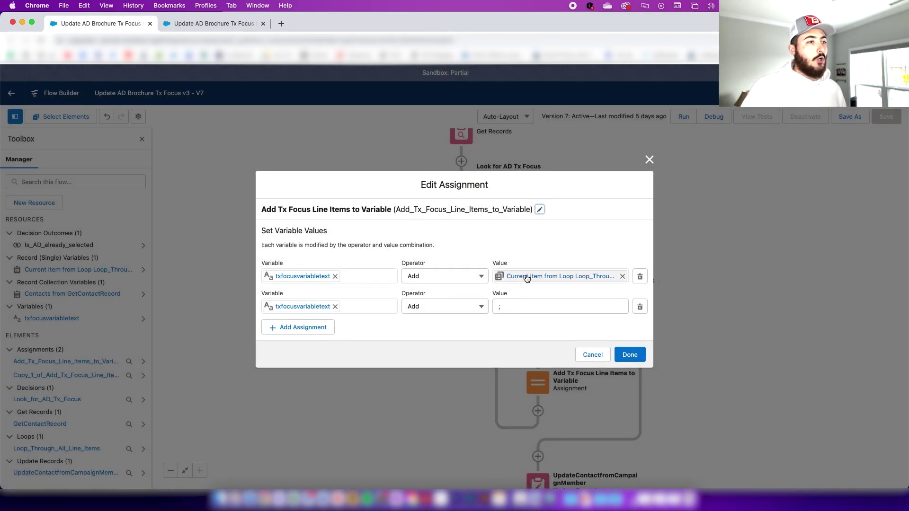
pyautogui.click(528, 277)
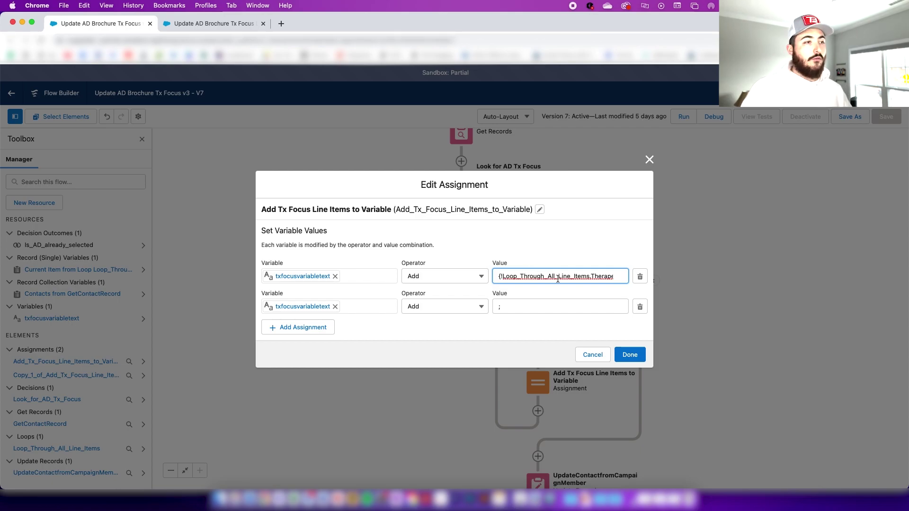
pyautogui.click(529, 307)
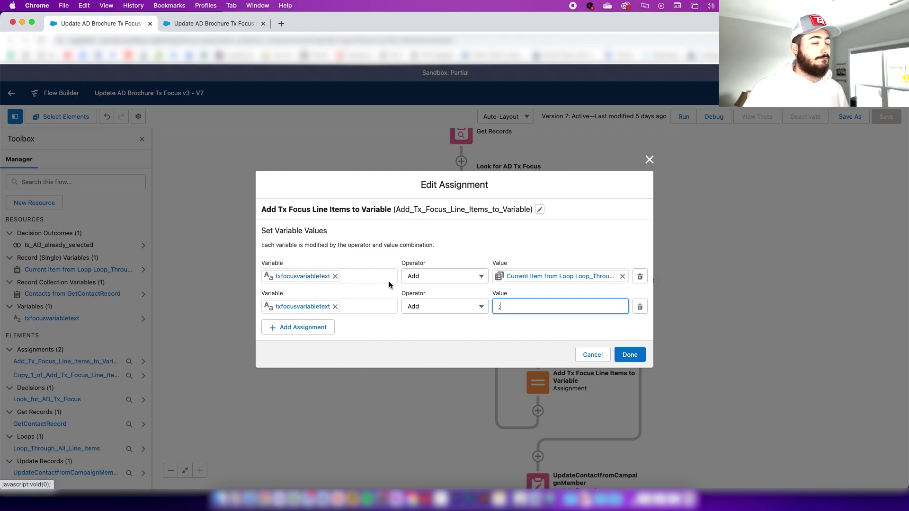
pyautogui.click(648, 159)
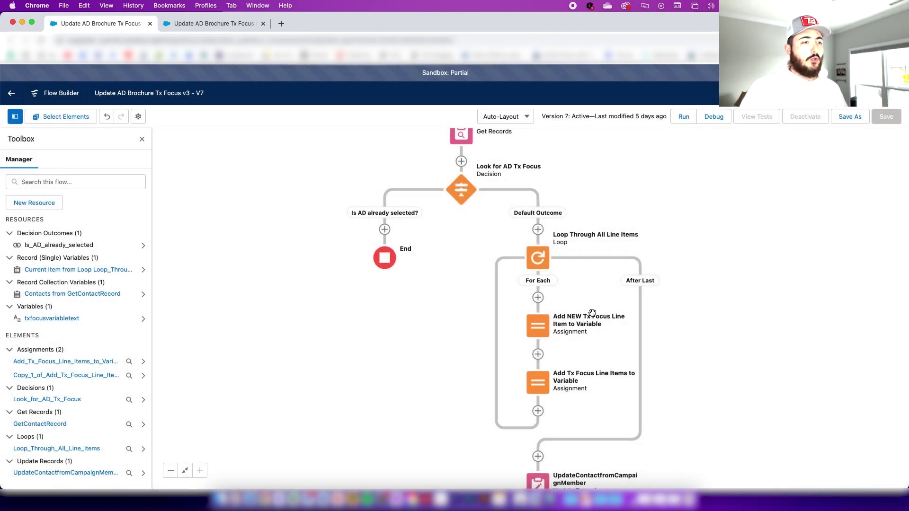
# Inspect the values that the Add NEW Tx Focus Line Item to Variable assignment adds, and close it without changes.
pyautogui.click(537, 326)
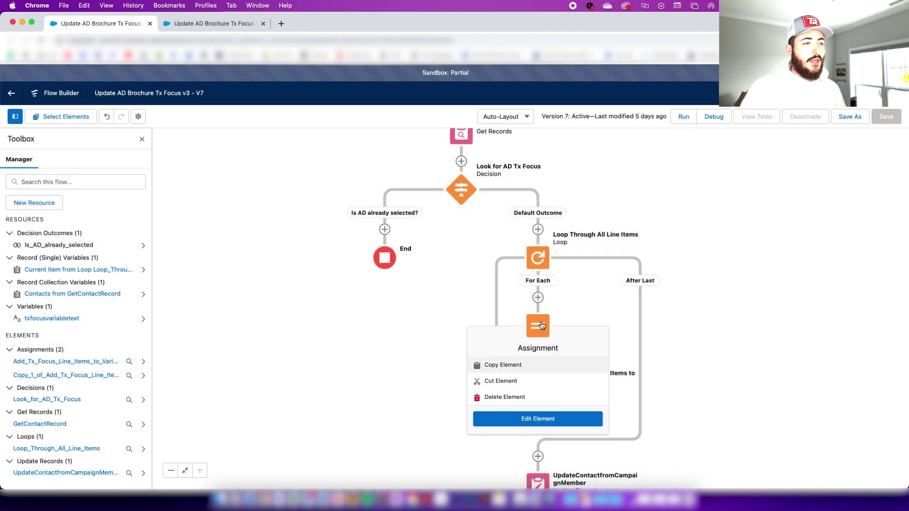
pyautogui.click(568, 418)
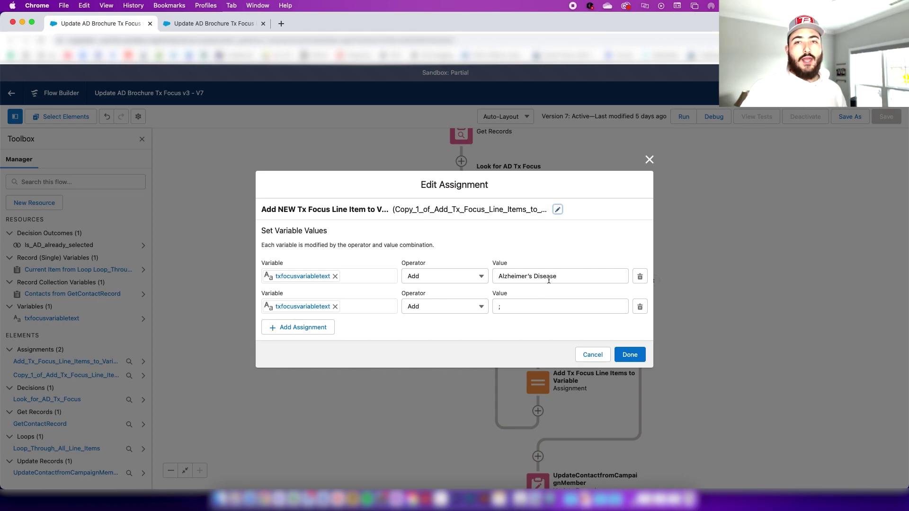
pyautogui.click(536, 303)
pyautogui.click(649, 160)
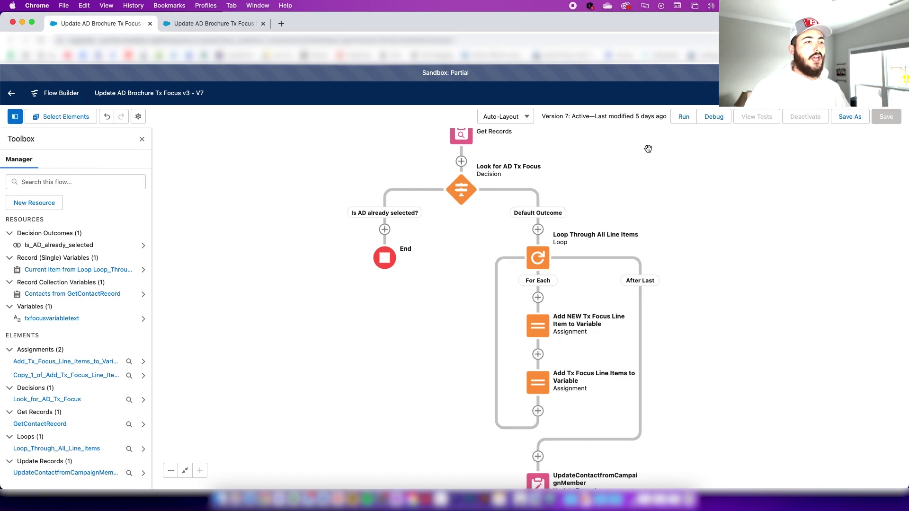
# Open the UpdateContactfromCampaignMember update element below the loop for editing.
pyautogui.scroll(-2, 703, 238)
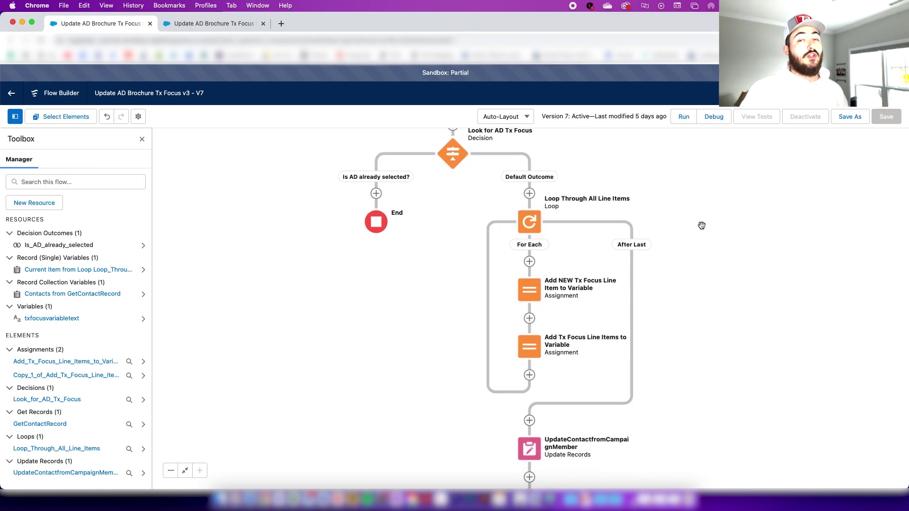
pyautogui.scroll(-1, 667, 250)
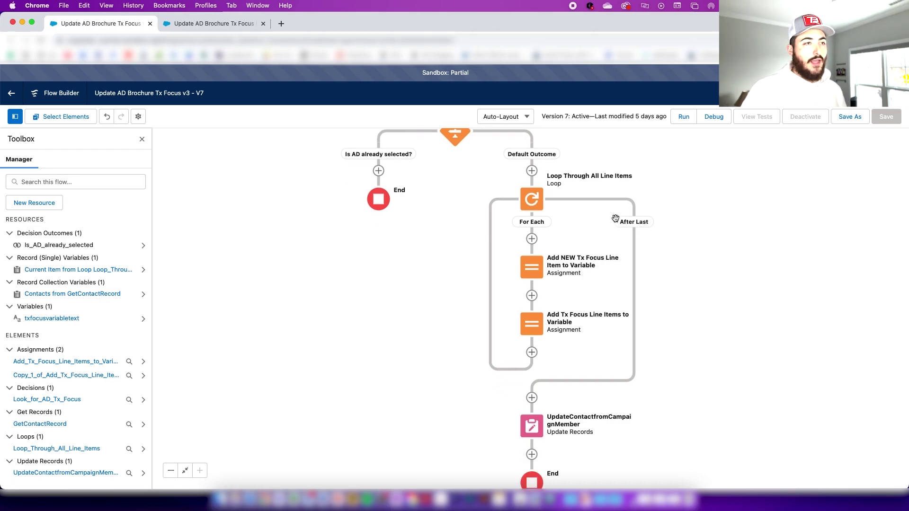
pyautogui.scroll(-2, 641, 216)
pyautogui.click(529, 399)
pyautogui.scroll(-3, 530, 360)
pyautogui.click(562, 327)
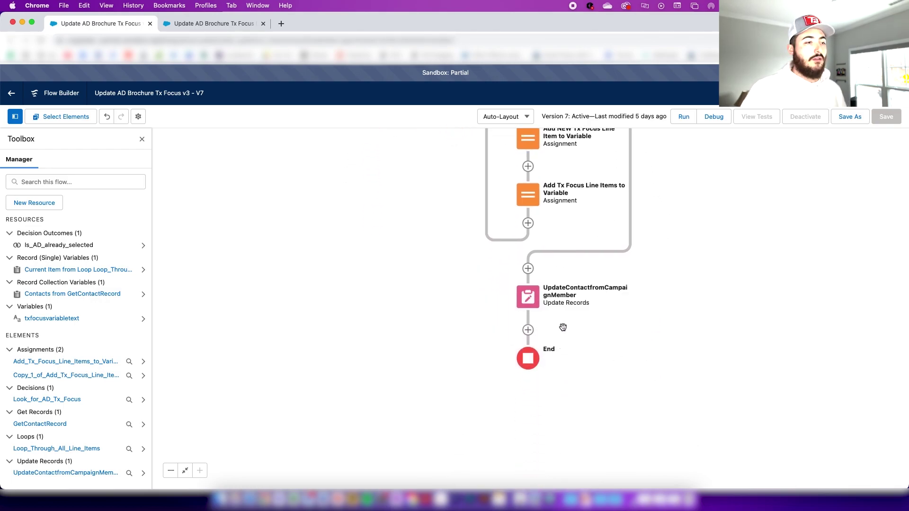
pyautogui.click(528, 299)
pyautogui.click(532, 403)
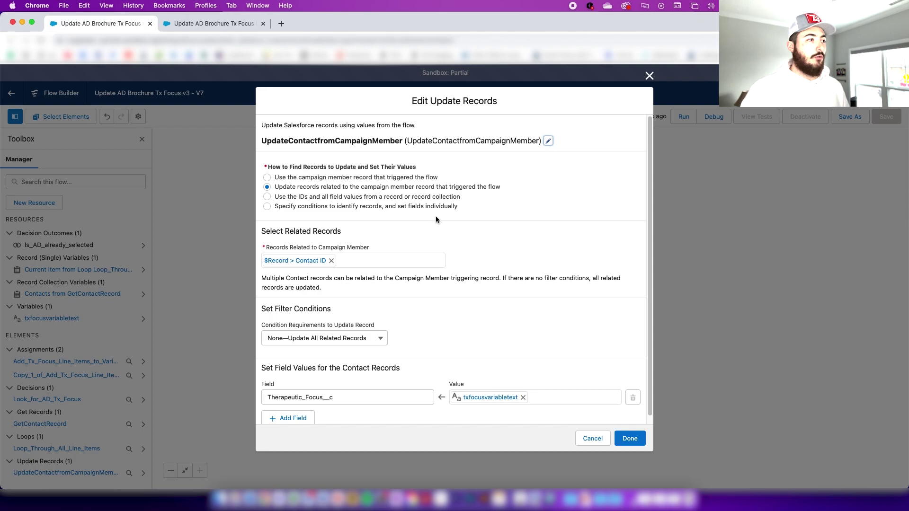
# Inspect the related-record reference and the Therapeutic_Focus__c field mapping of the contact update, and close it without changes.
pyautogui.click(292, 261)
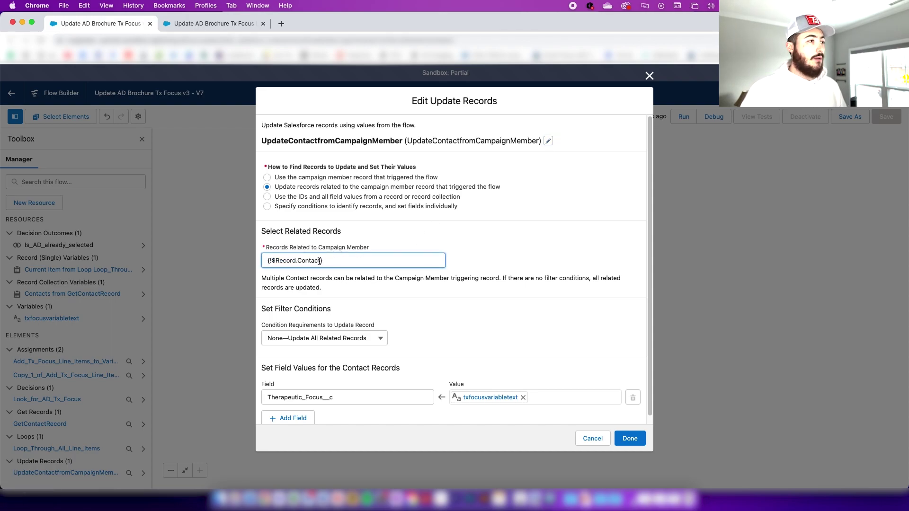
pyautogui.click(348, 274)
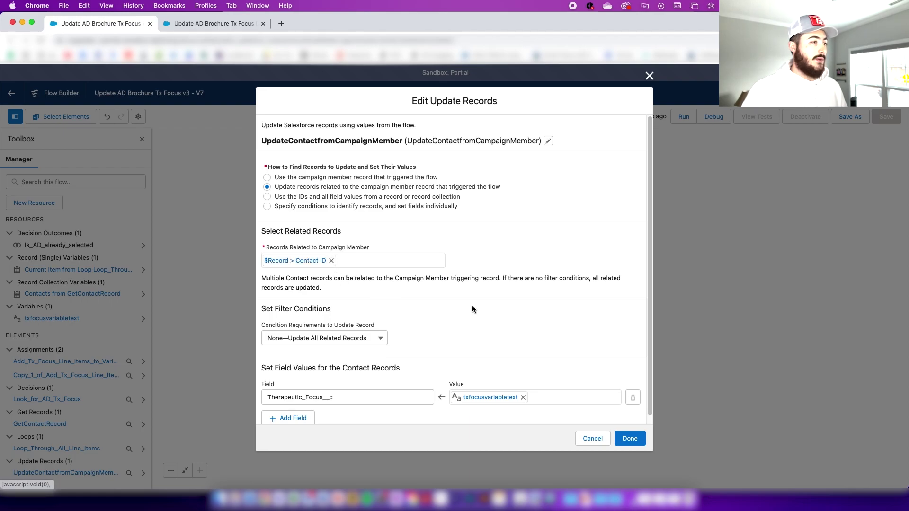
pyautogui.scroll(-1, 476, 305)
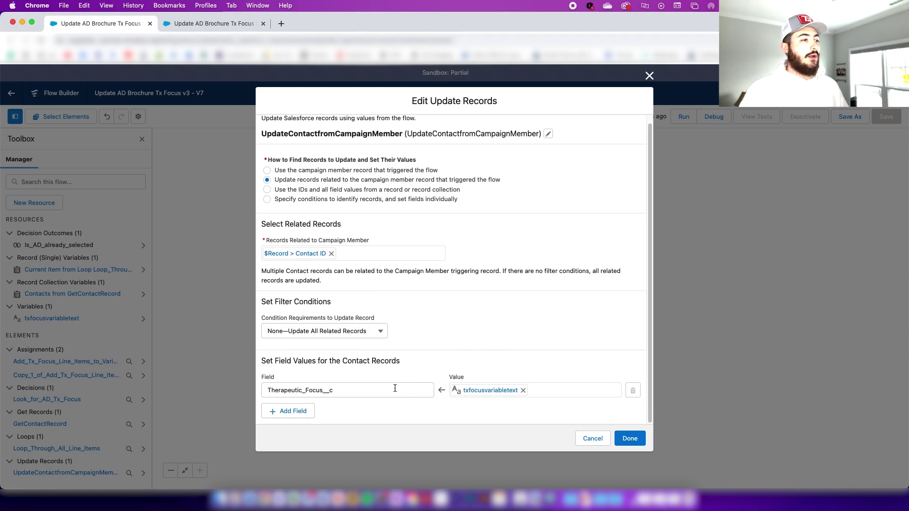
pyautogui.click(284, 389)
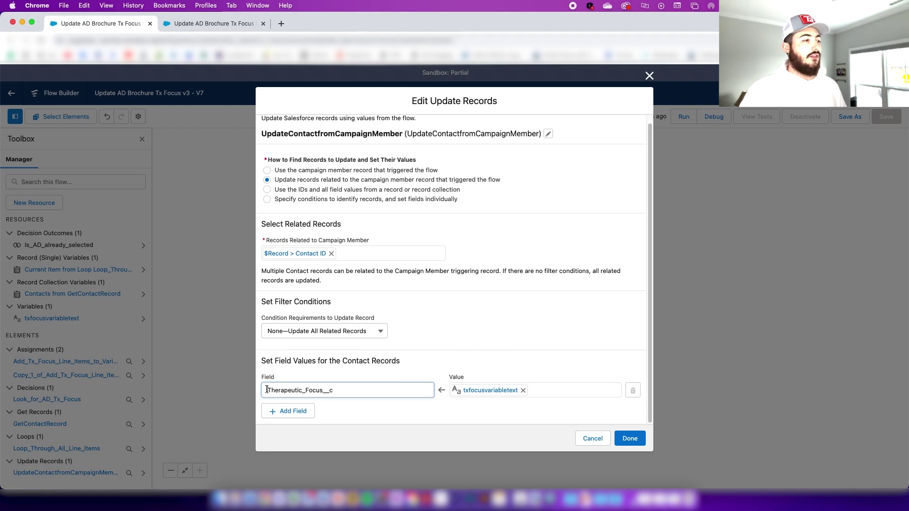
pyautogui.click(375, 367)
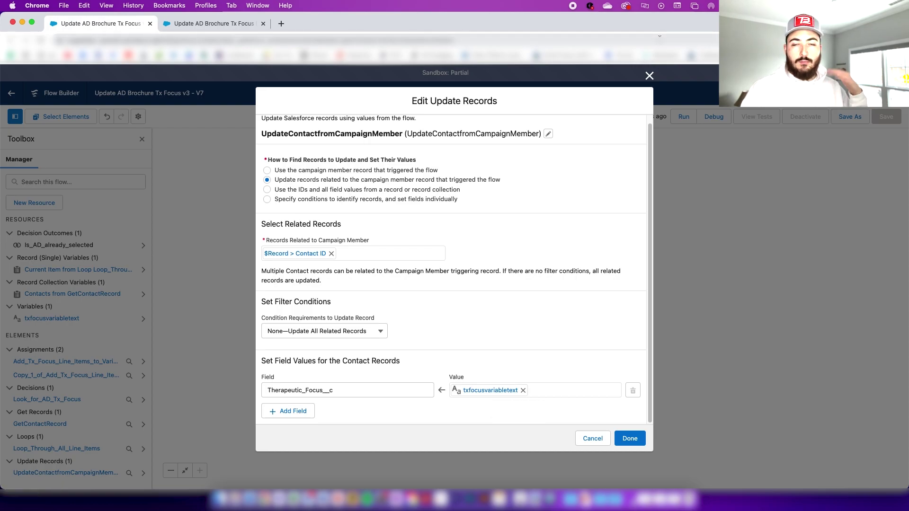
pyautogui.click(649, 76)
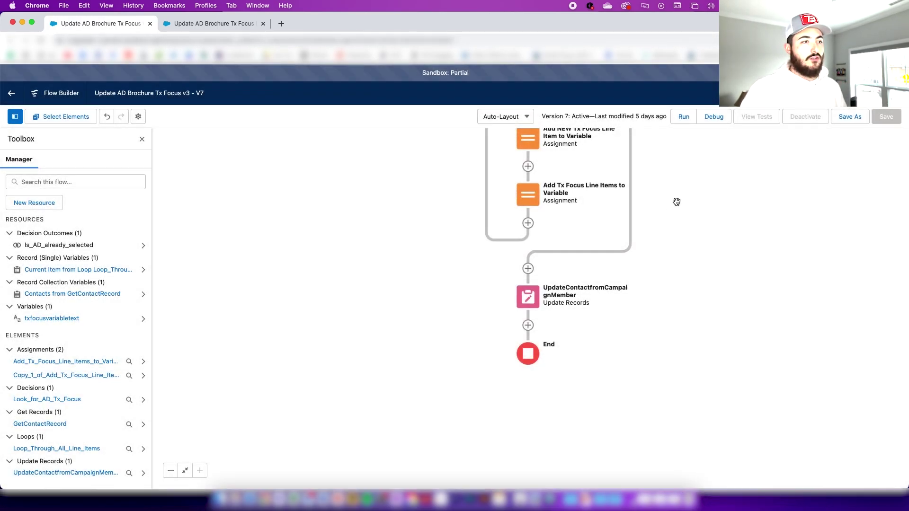
# Compare the first elements of the contact flow with those of the Update AD Brochure Tx Focus LEADs flow, ending in the LEADs flow.
pyautogui.scroll(4, 681, 289)
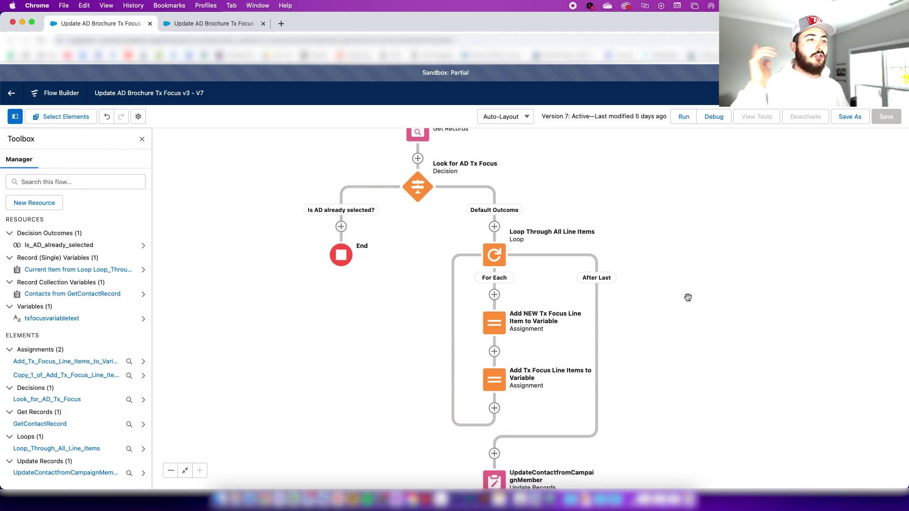
pyautogui.scroll(4, 688, 297)
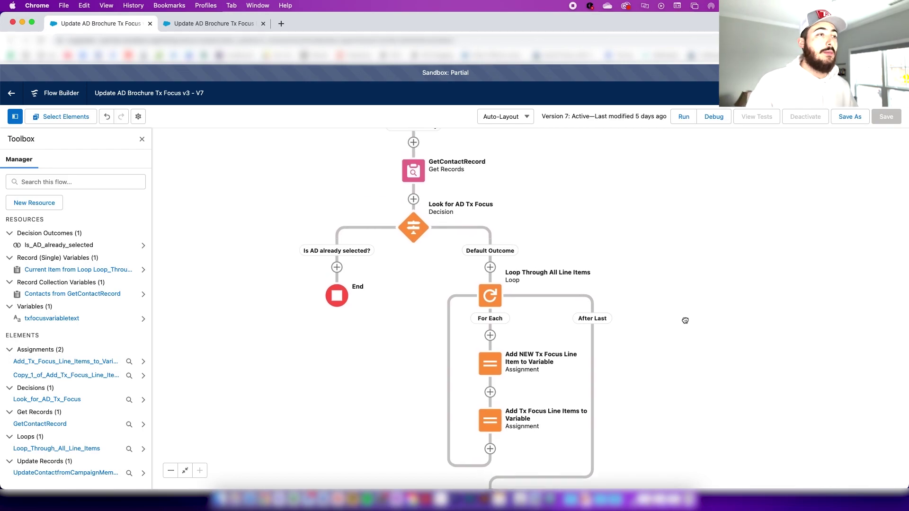
pyautogui.hscroll(-2, 687, 379)
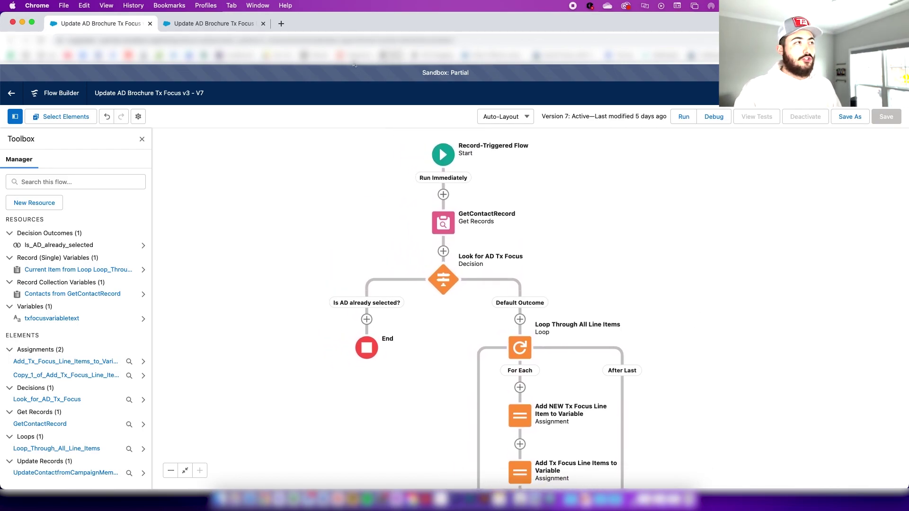
pyautogui.click(233, 28)
pyautogui.scroll(2, 685, 242)
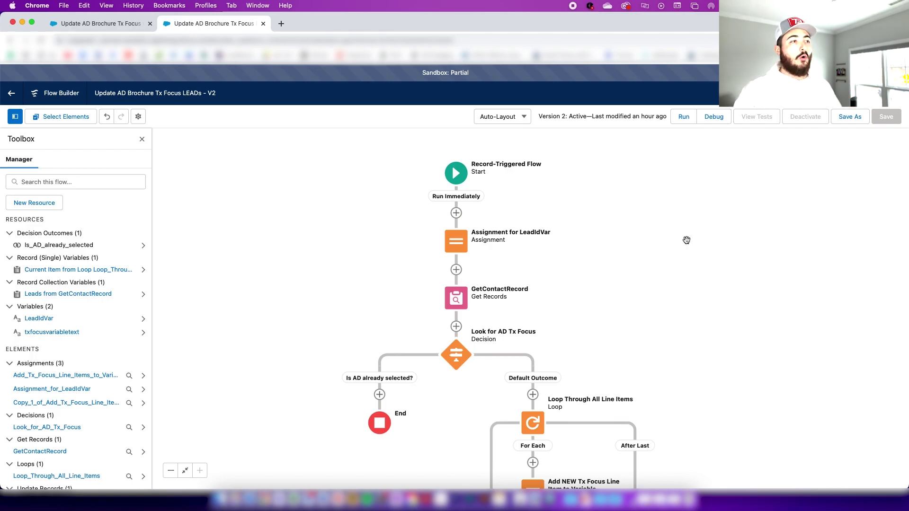
pyautogui.click(112, 24)
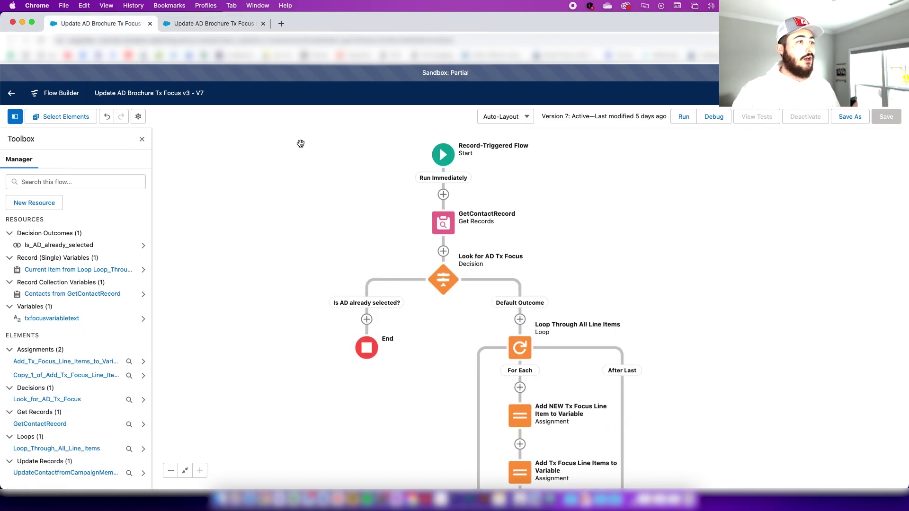
pyautogui.click(241, 23)
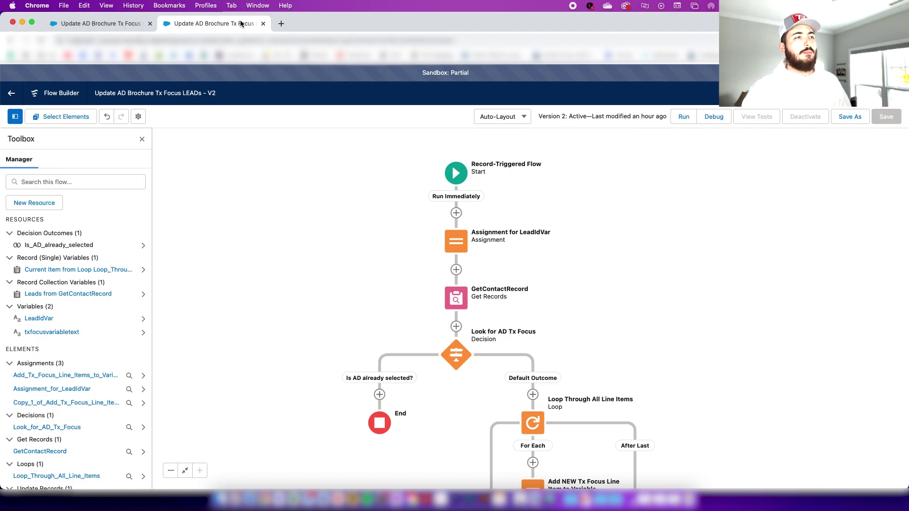
pyautogui.scroll(-2, 691, 229)
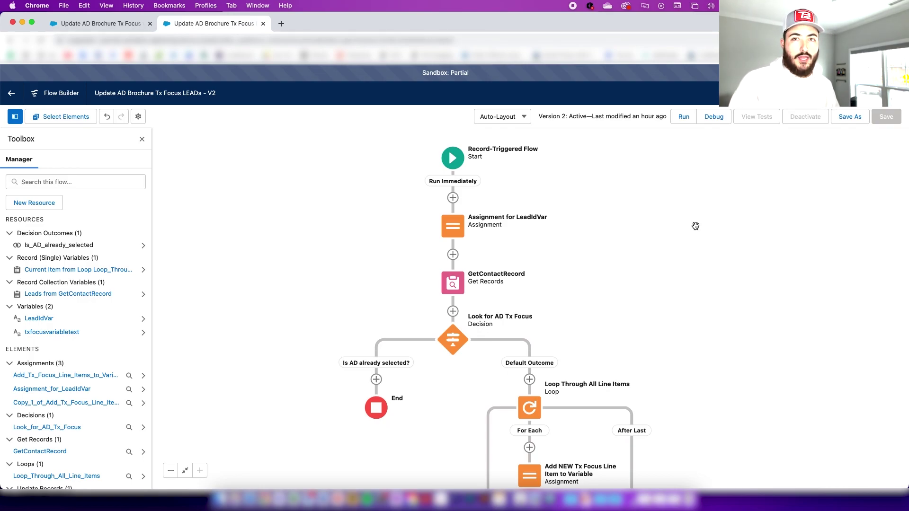
pyautogui.scroll(1, 705, 242)
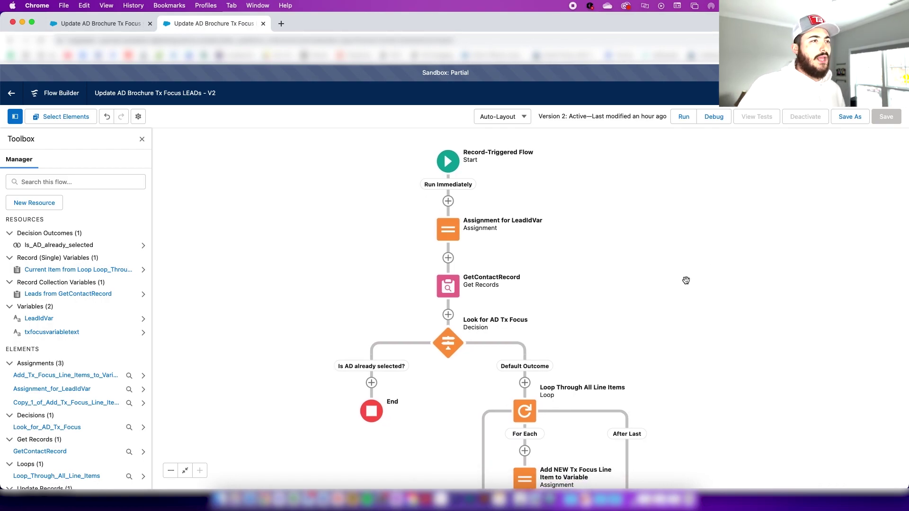
pyautogui.scroll(-1, 685, 280)
pyautogui.scroll(2, 681, 293)
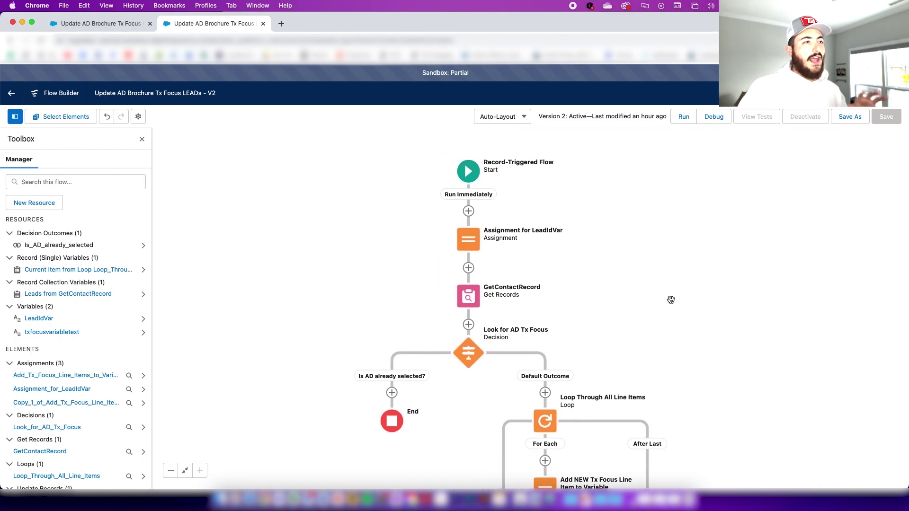
# Inspect the object and ID filter condition of the LEADs flow's GetContactRecord element, and close it without changes.
pyautogui.click(474, 299)
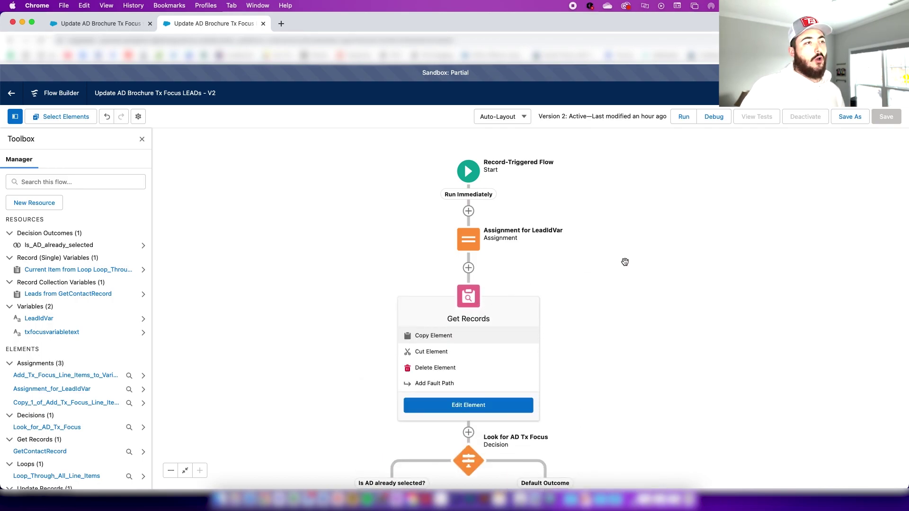
pyautogui.scroll(-1, 627, 287)
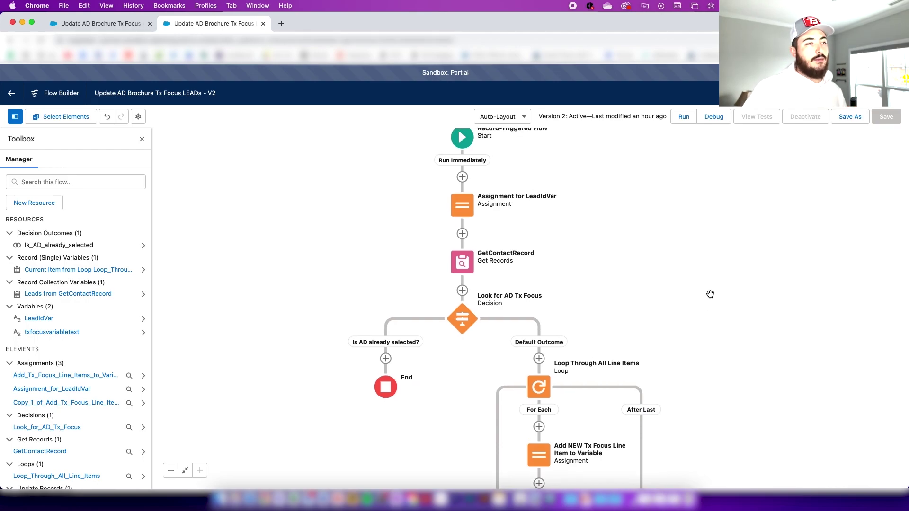
pyautogui.scroll(1, 705, 284)
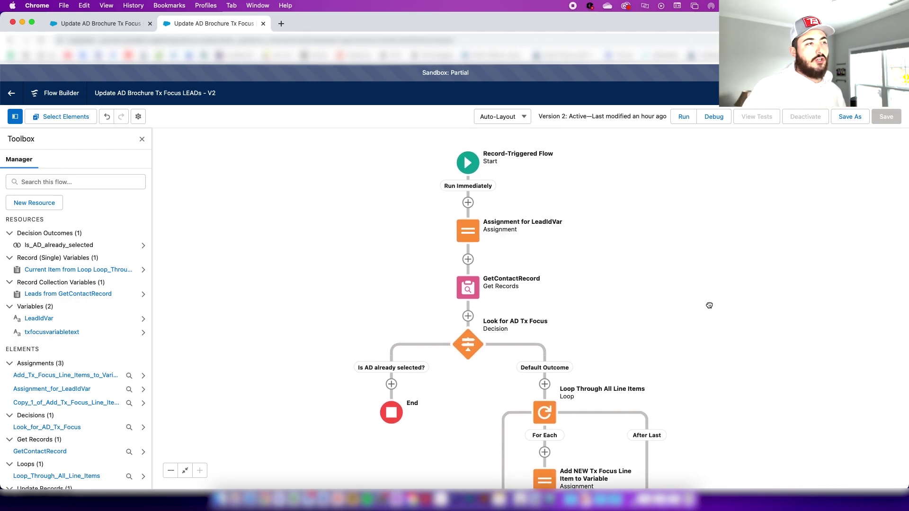
pyautogui.click(468, 288)
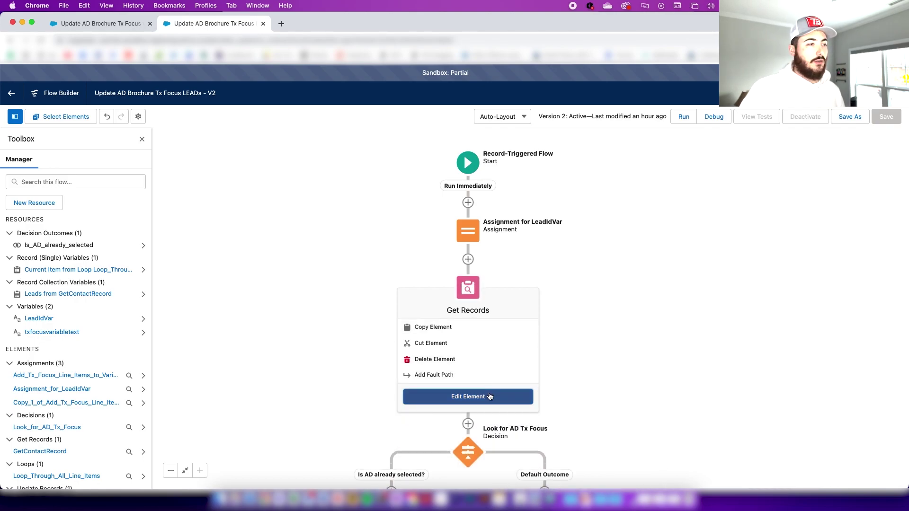
pyautogui.click(487, 396)
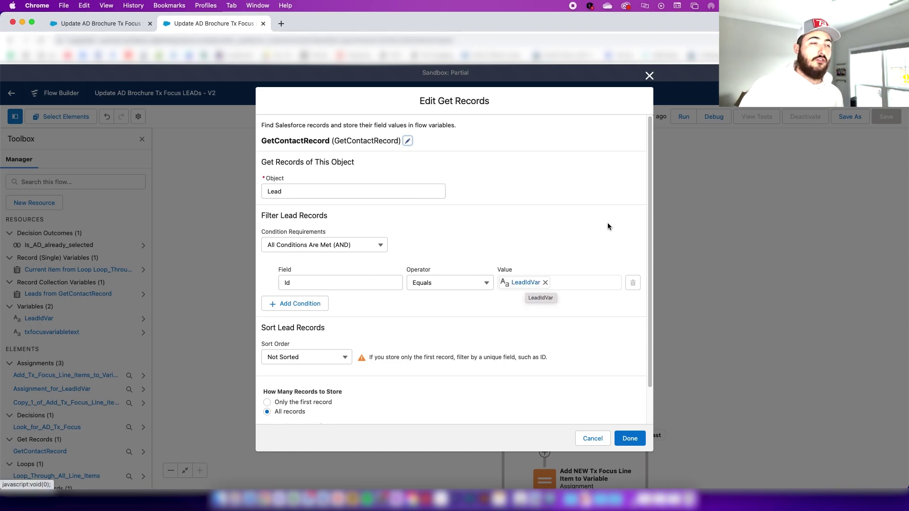
pyautogui.click(525, 282)
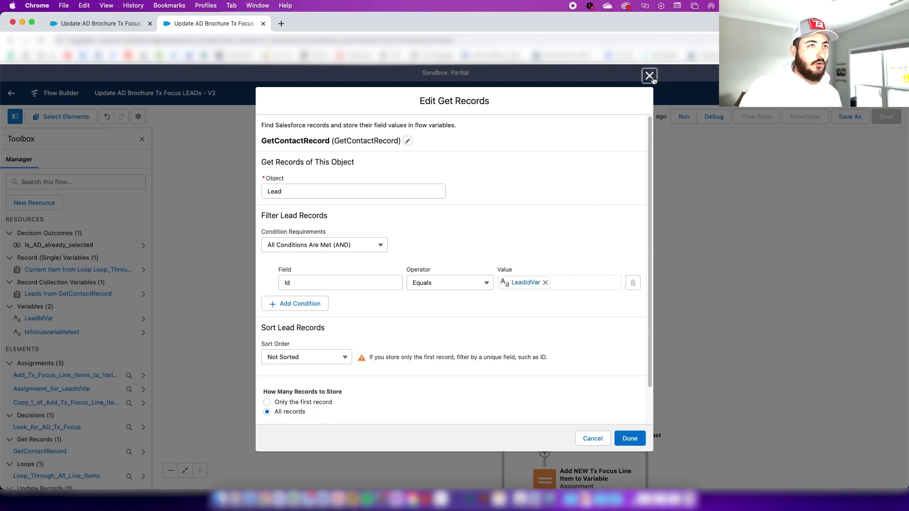
pyautogui.click(649, 76)
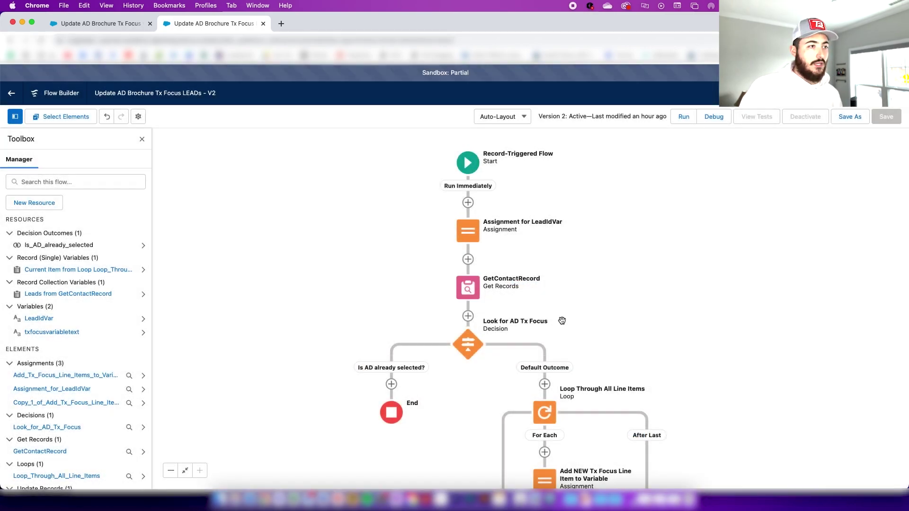
# Review the LeadIdVar variable's settings and the variable and value of the Assignment for LeadIdVar element, leaving both unchanged.
pyautogui.click(47, 319)
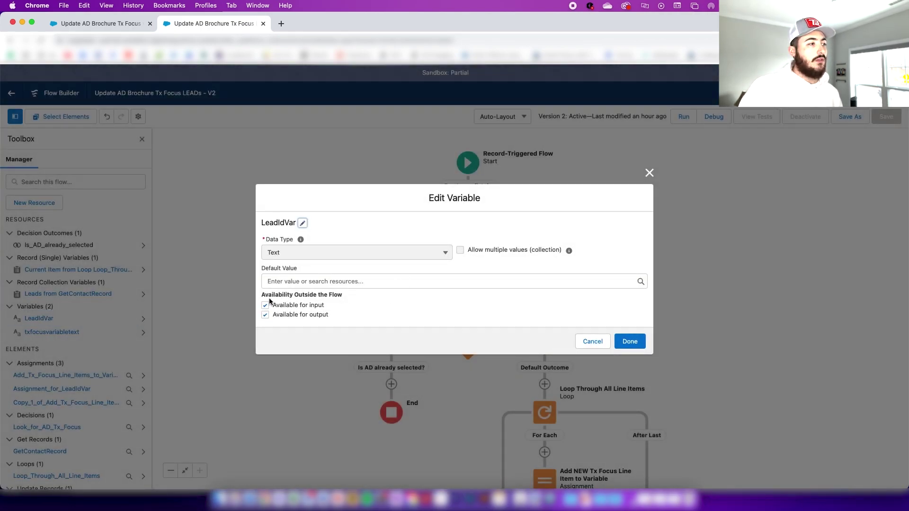
pyautogui.click(648, 172)
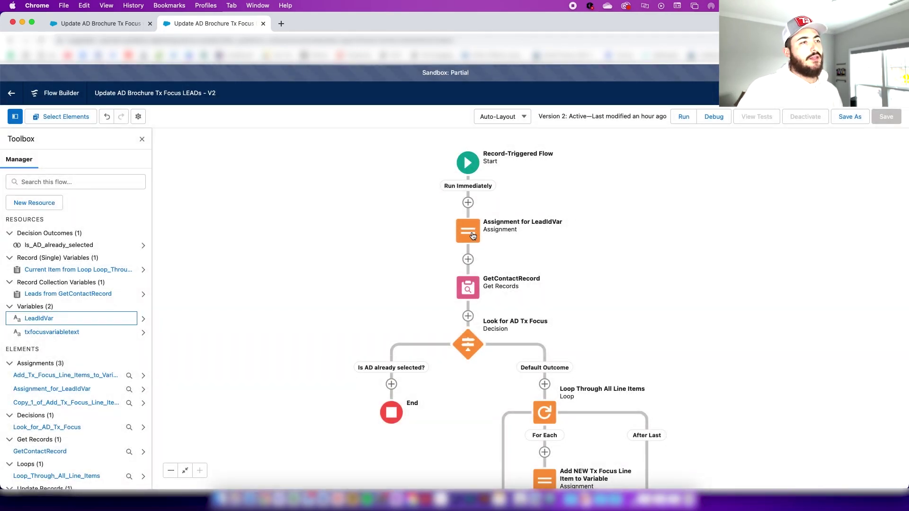
pyautogui.click(473, 235)
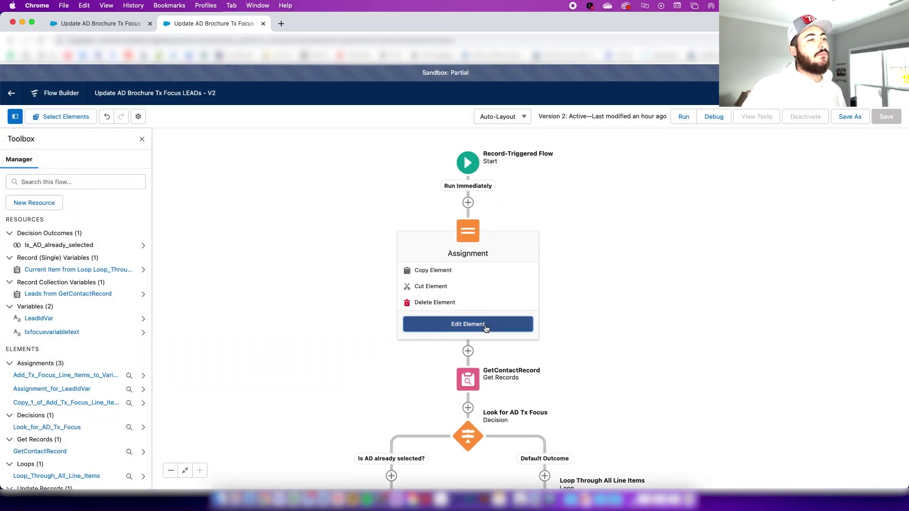
pyautogui.click(485, 314)
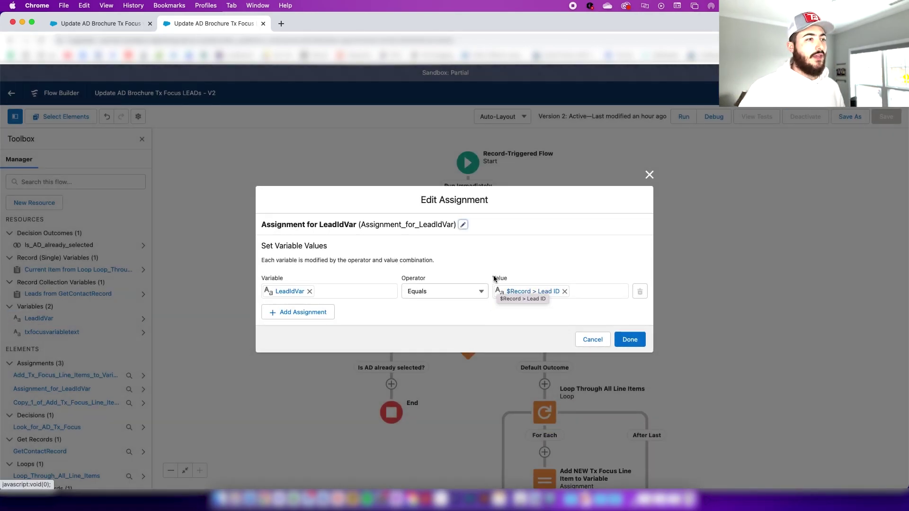
pyautogui.click(290, 292)
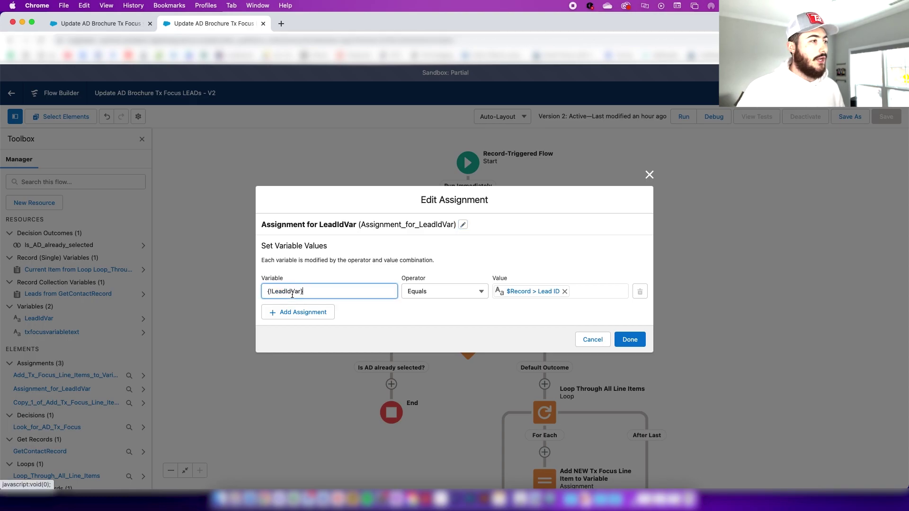
pyautogui.click(529, 291)
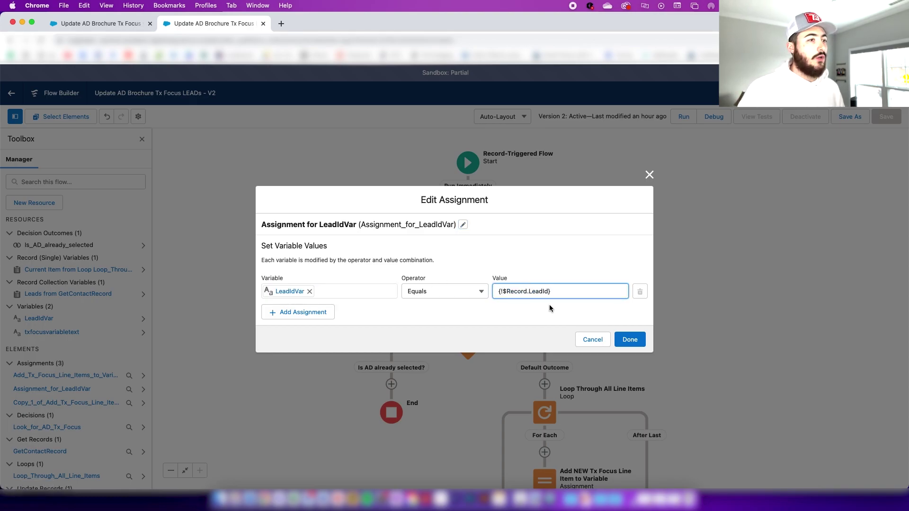
pyautogui.click(649, 175)
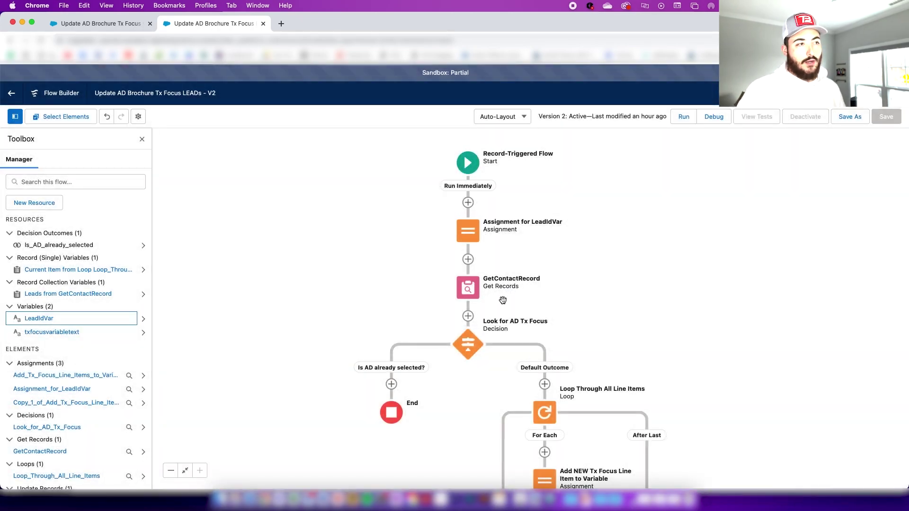
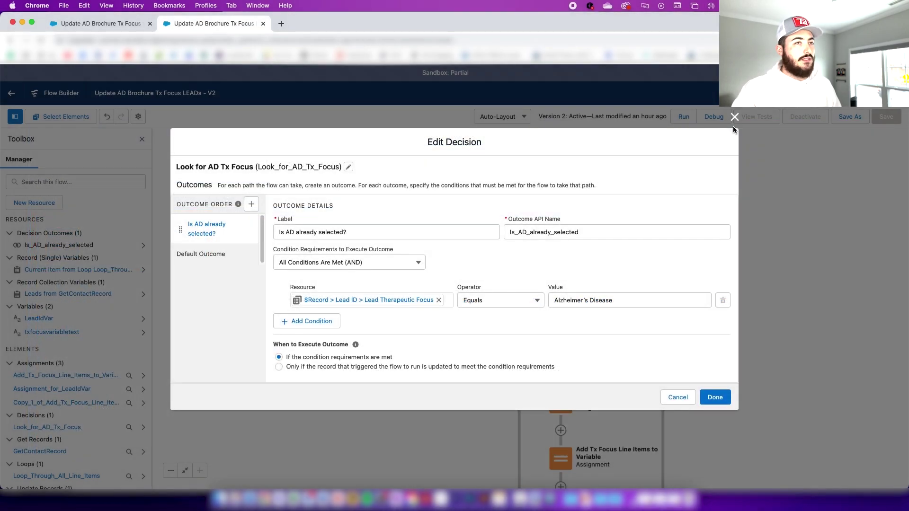
# Close the Look for AD Tx Focus decision of the LEADs flow without changes.
pyautogui.click(734, 117)
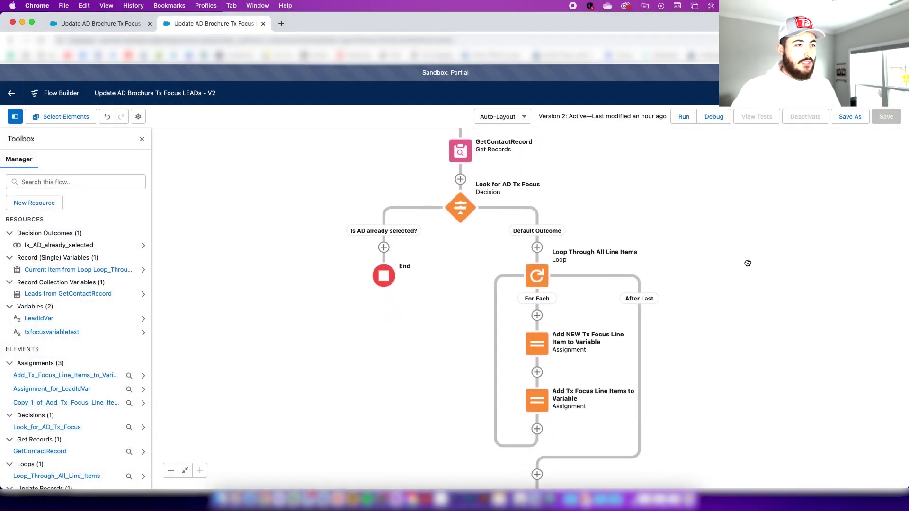
# Review the settings of the LEADs flow's Loop Through All Line Items element and close it without changes.
pyautogui.click(538, 276)
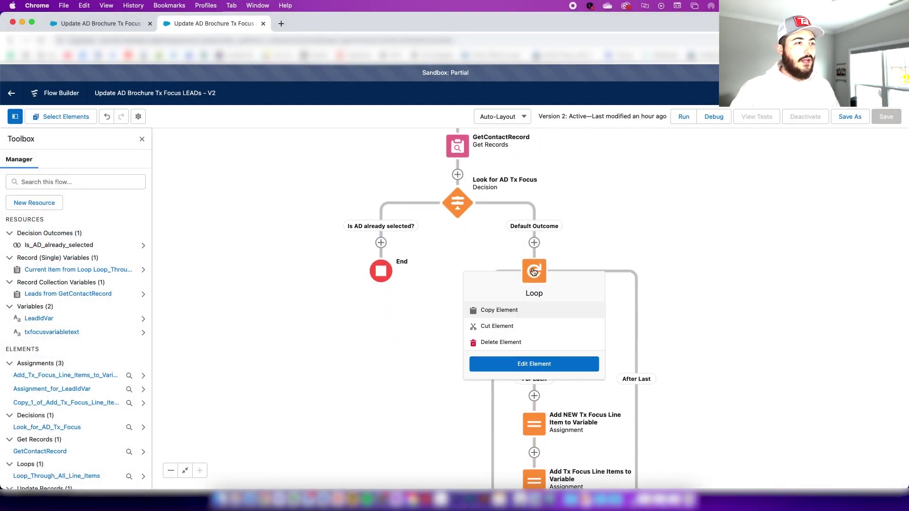
pyautogui.click(529, 361)
pyautogui.click(649, 130)
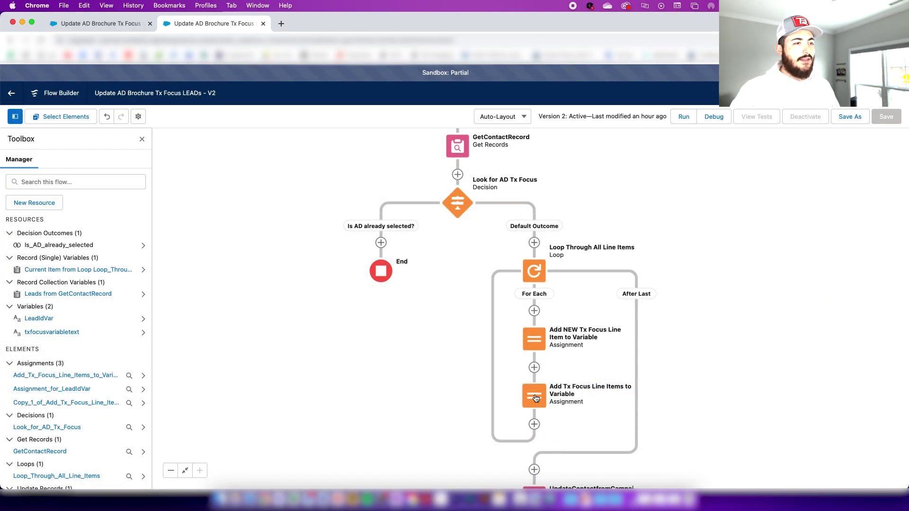
# Inspect the value expression that the Add Tx Focus Line Items to Variable assignment adds to txfocusvariabletext, and close the element without changes.
pyautogui.click(536, 398)
pyautogui.click(577, 422)
pyautogui.click(540, 338)
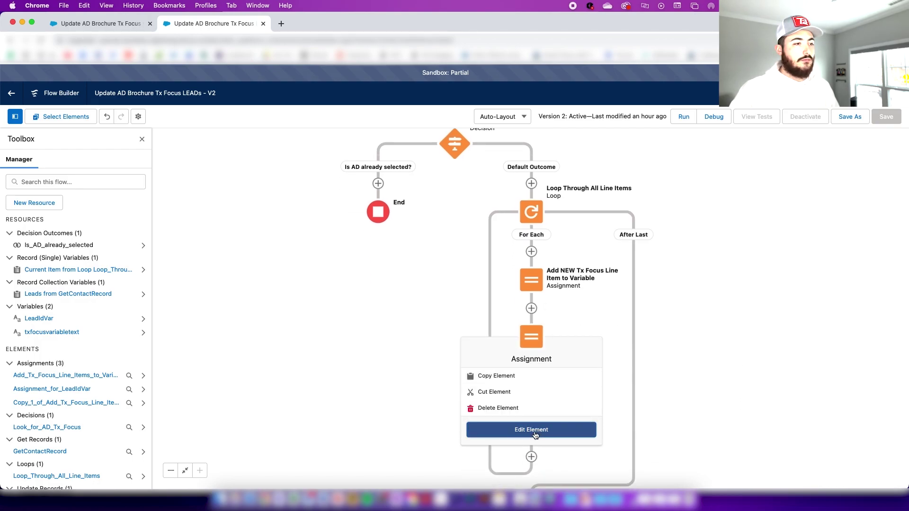
pyautogui.click(535, 430)
pyautogui.click(592, 276)
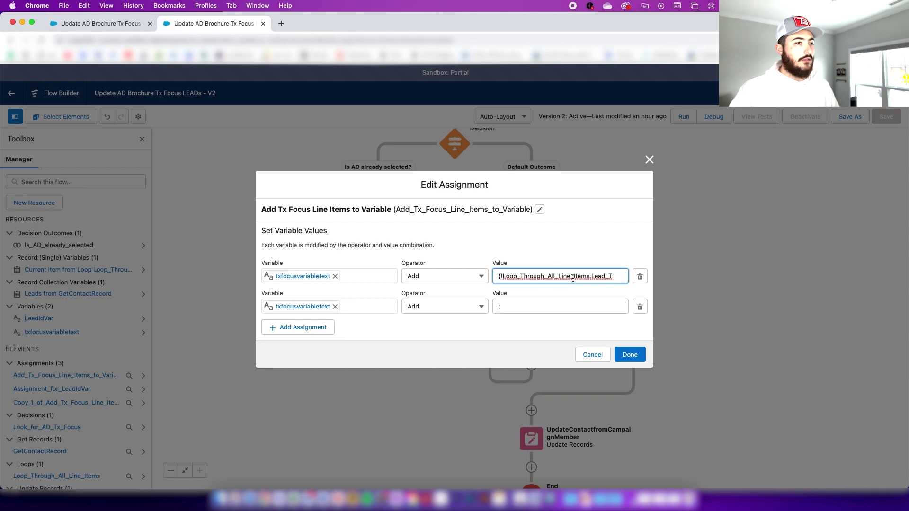
pyautogui.doubleClick(598, 276)
pyautogui.click(580, 247)
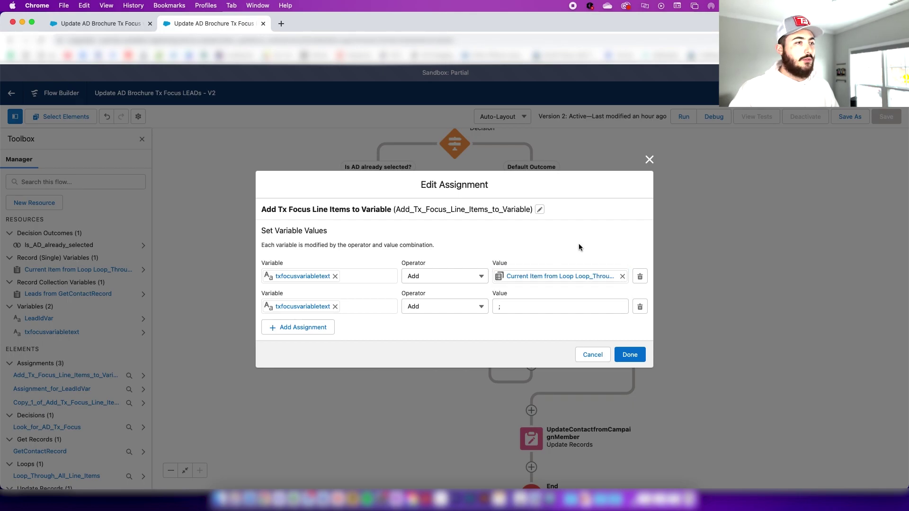
pyautogui.click(649, 160)
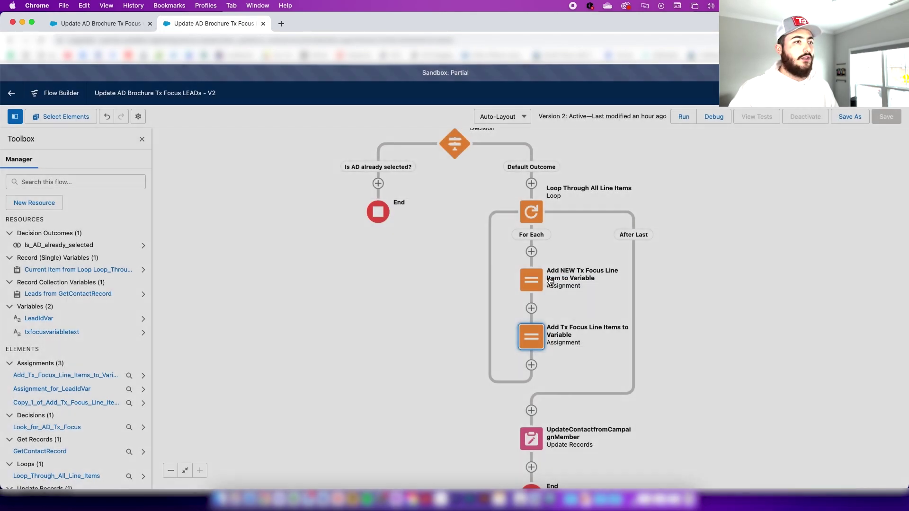
# Review the variables and values in the Add NEW Tx Focus Line Item to Variable assignment, and close it without changes.
pyautogui.click(535, 283)
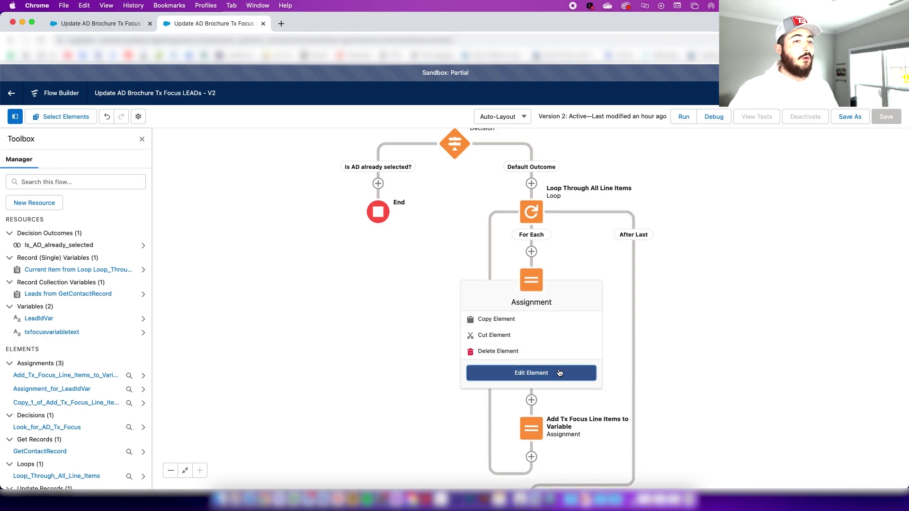
pyautogui.click(558, 372)
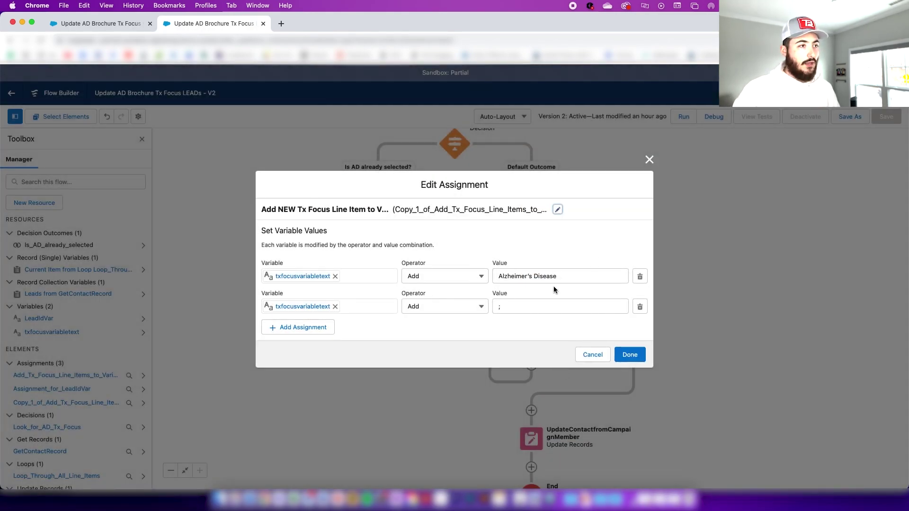
pyautogui.click(521, 311)
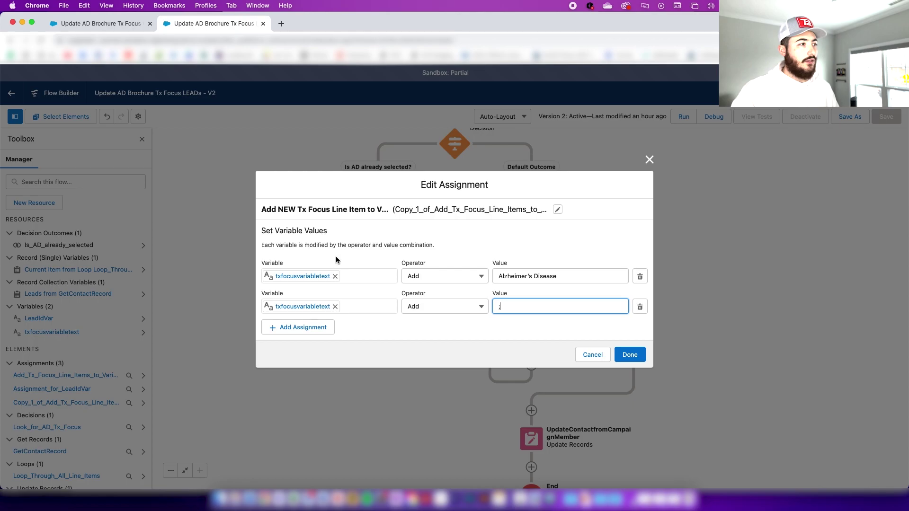
pyautogui.click(649, 159)
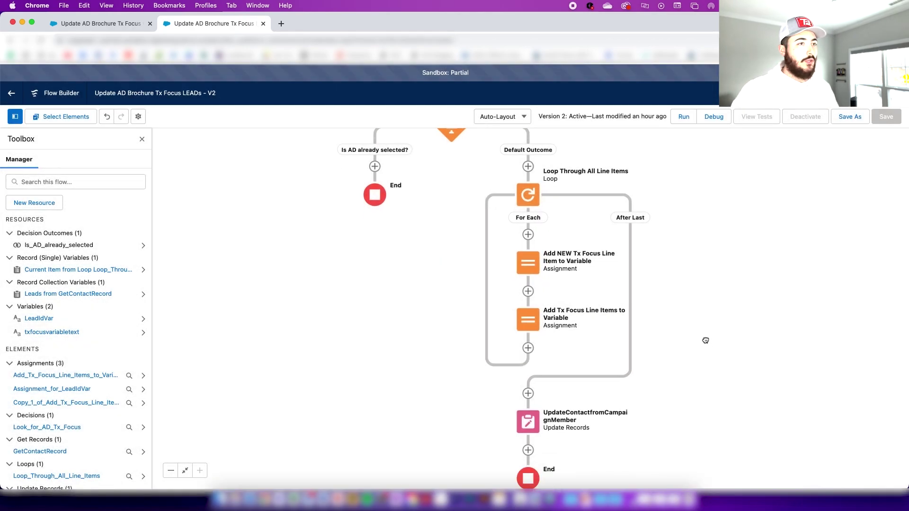
# Inspect the related-record reference and Lead field values of the UpdateContactfromCampaignMember element, and close it with its settings unchanged.
pyautogui.scroll(-2, 698, 355)
pyautogui.click(536, 387)
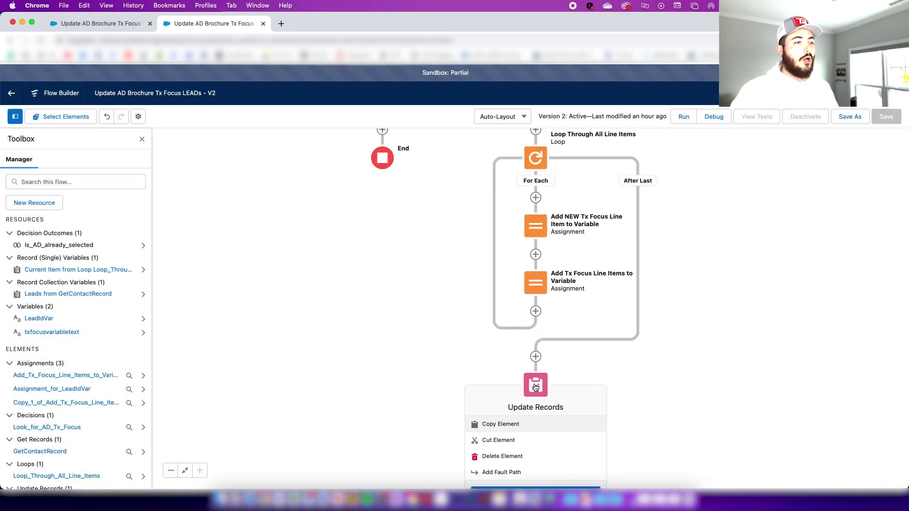
pyautogui.scroll(-2, 649, 345)
pyautogui.click(566, 454)
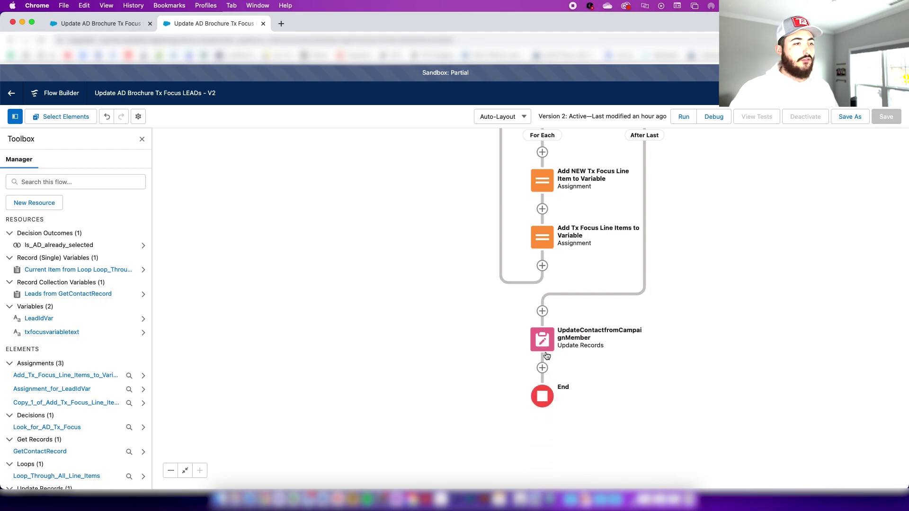
pyautogui.click(542, 339)
pyautogui.click(543, 449)
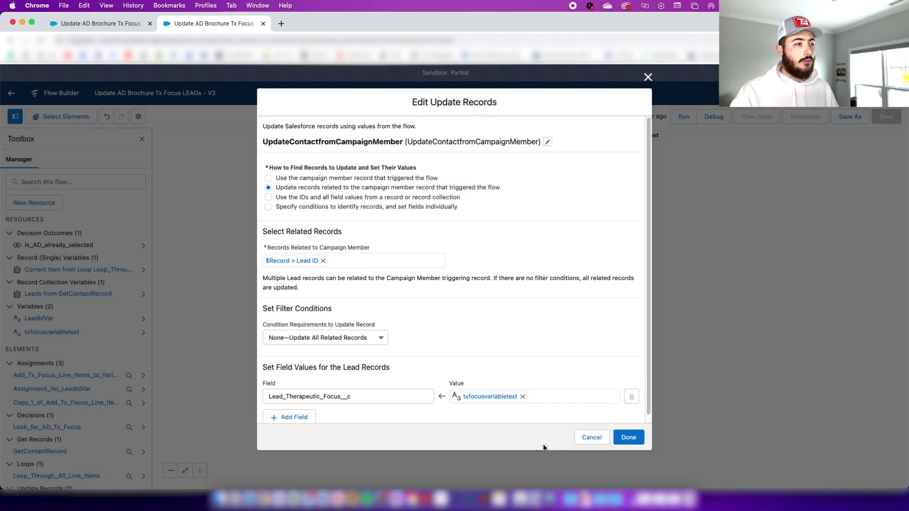
pyautogui.click(310, 266)
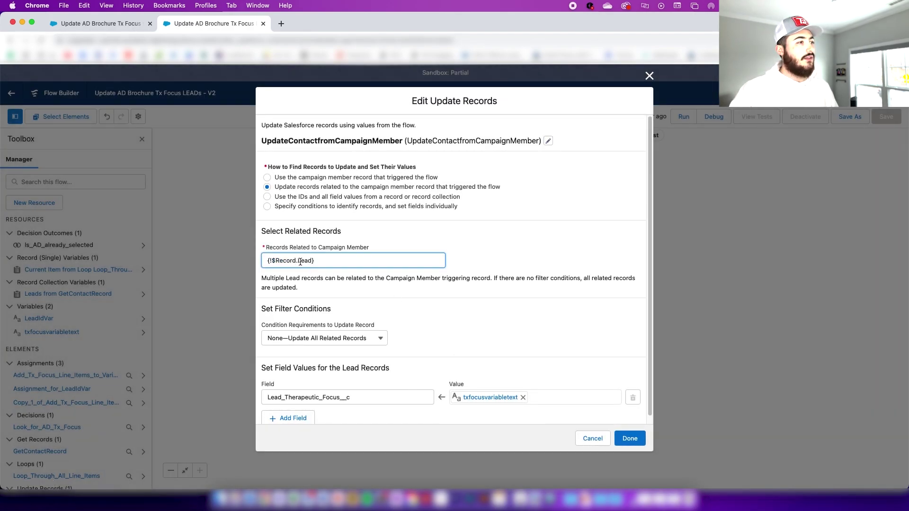
pyautogui.click(486, 245)
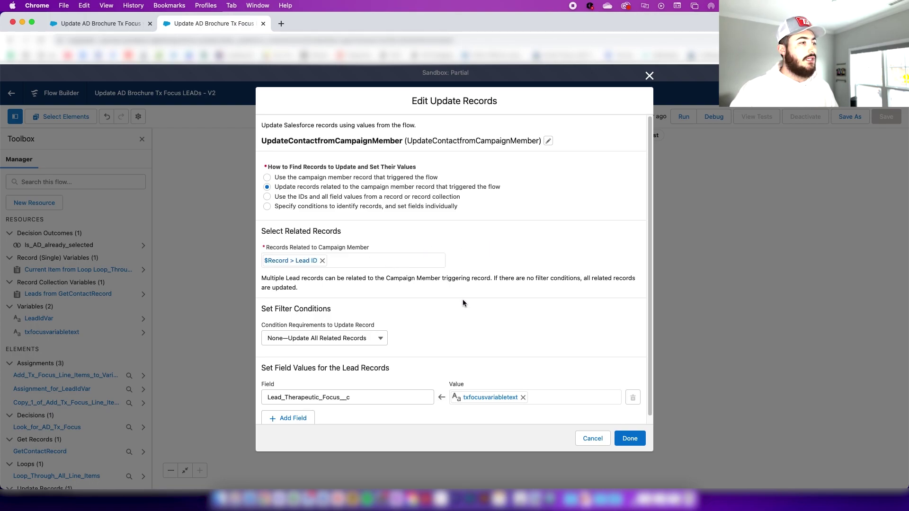
pyautogui.scroll(-1, 513, 317)
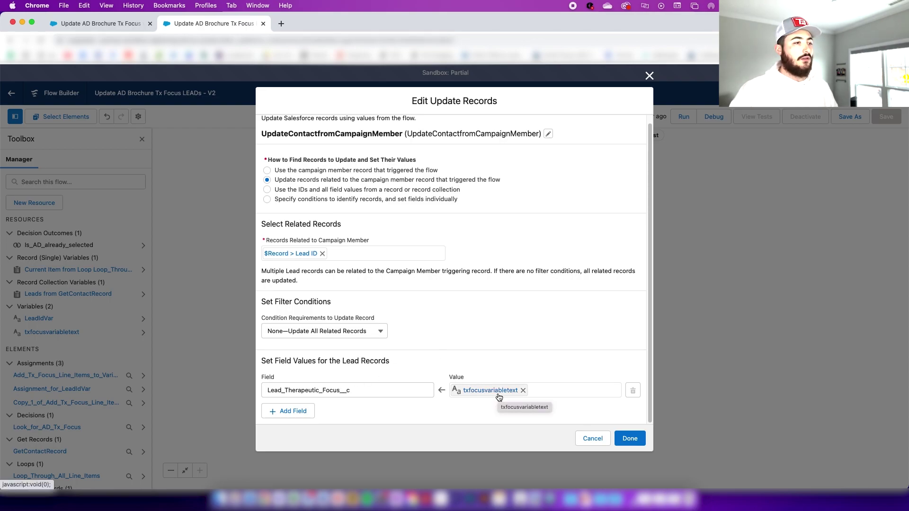
pyautogui.click(641, 437)
# Compare the start of the LEADs flow with the Update AD Brochure Tx Focus v3 contact flow, ending in the LEADs flow.
pyautogui.moveTo(698, 282); pyautogui.dragTo(669, 467)
pyautogui.scroll(5, 669, 426)
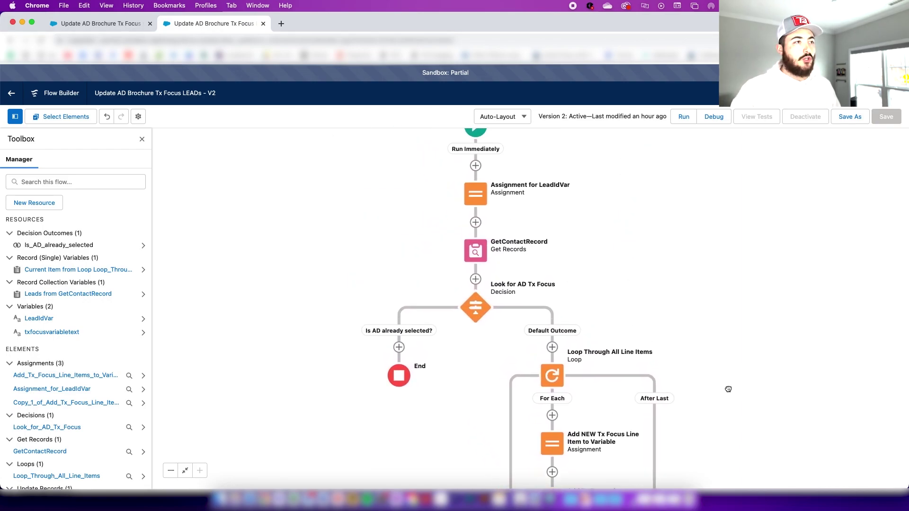
pyautogui.click(99, 23)
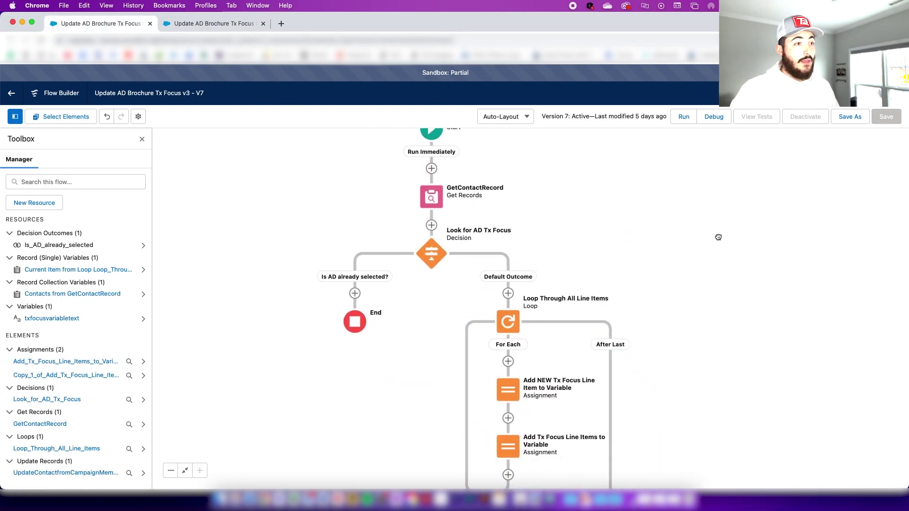
pyautogui.click(202, 27)
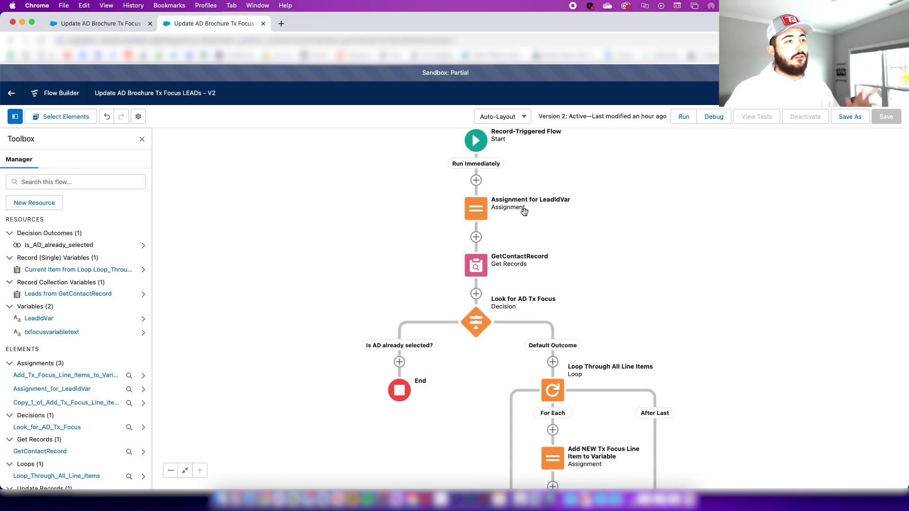